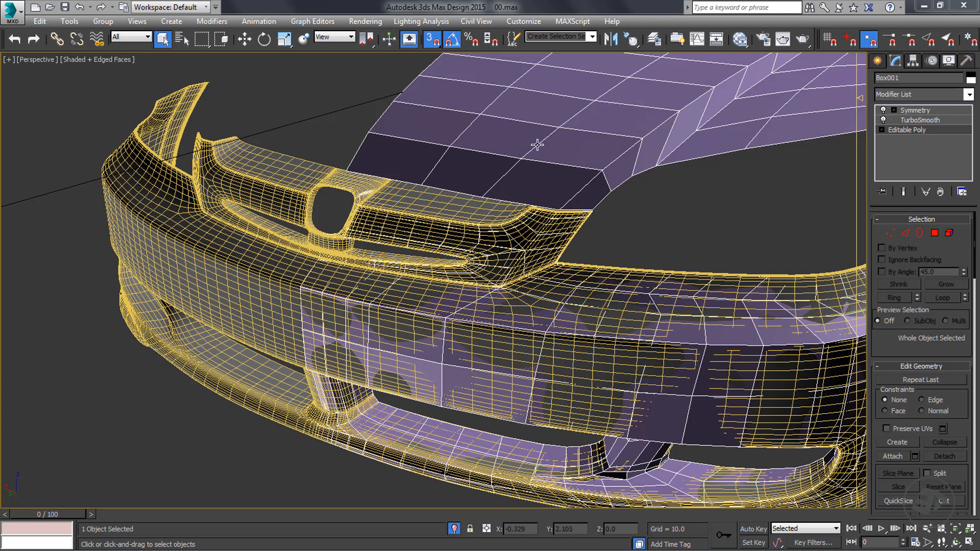
- Test-render the perspective view with Show End Result off and on for Box001, and restore the stack display before closing the render
click(802, 39)
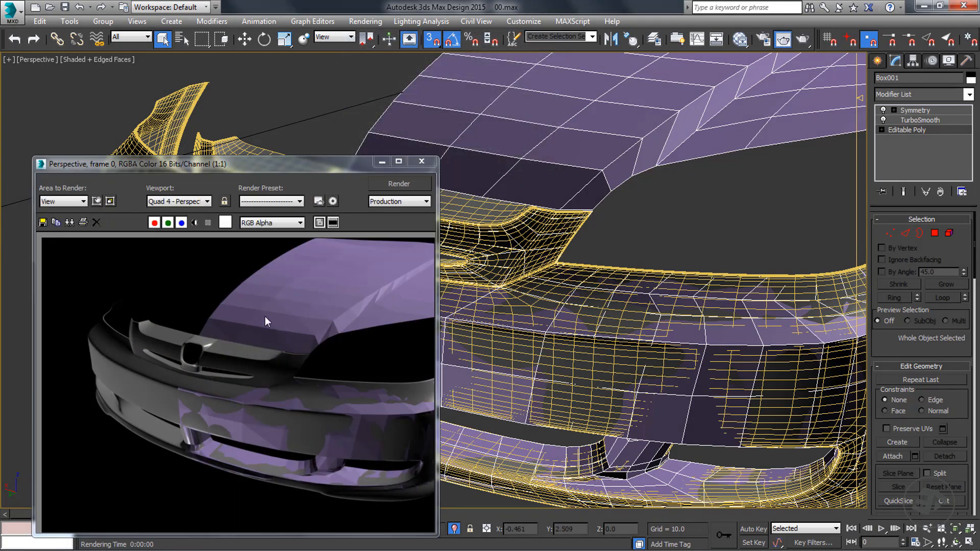
click(904, 192)
click(396, 183)
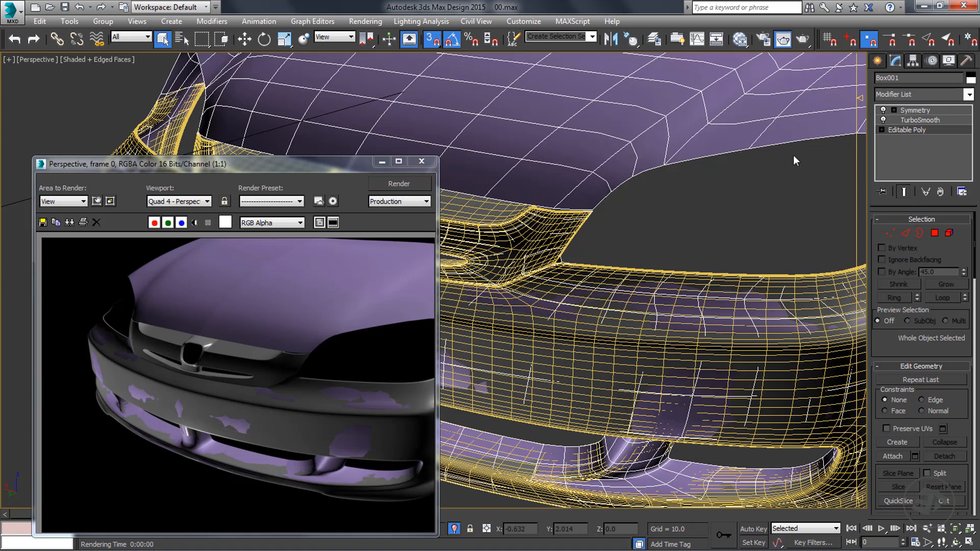
click(904, 191)
click(425, 162)
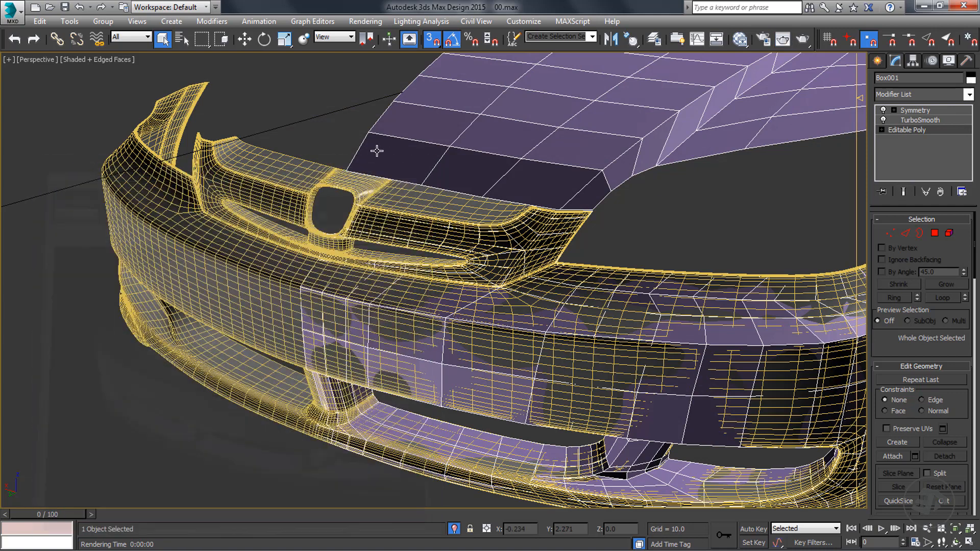
- Turn off Renderable in the front bumper's Object Properties and test-render the perspective view
click(249, 163)
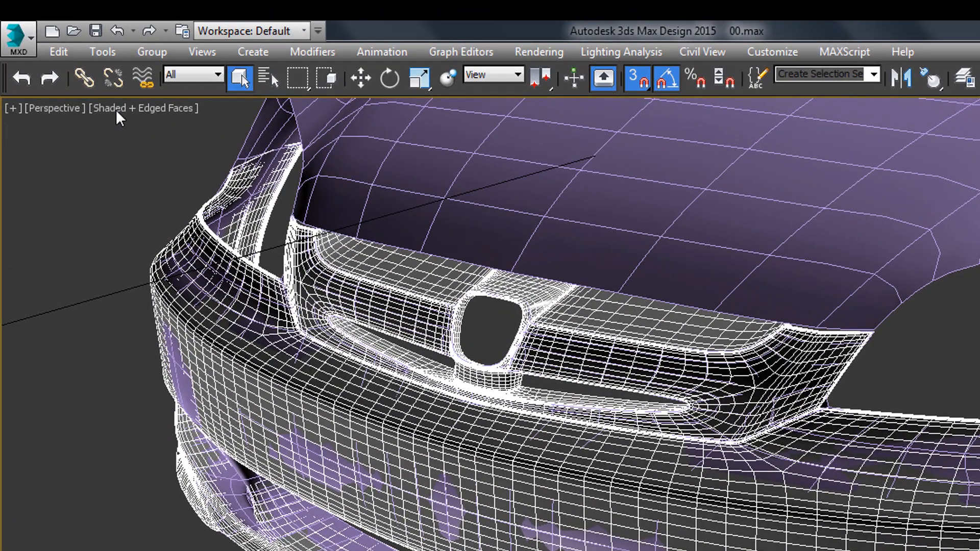
click(59, 51)
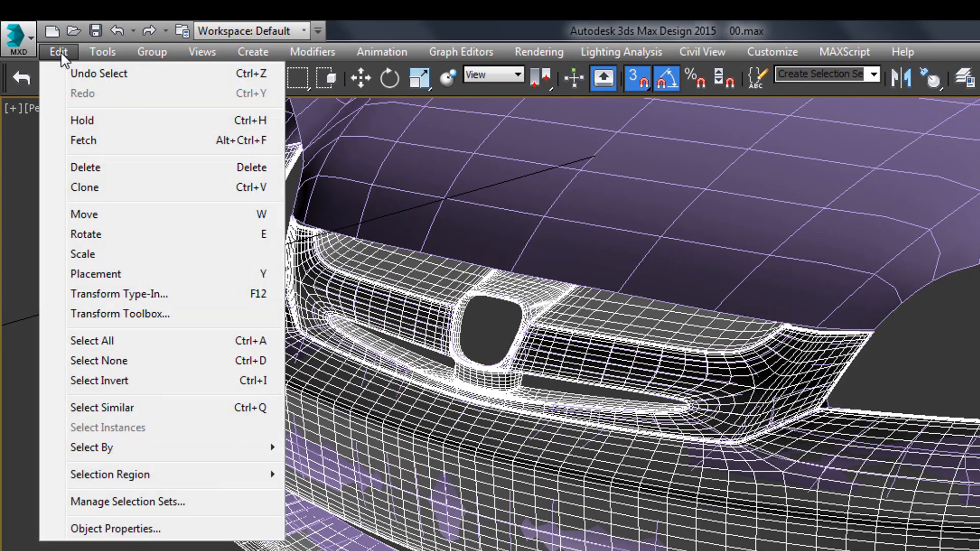
click(139, 528)
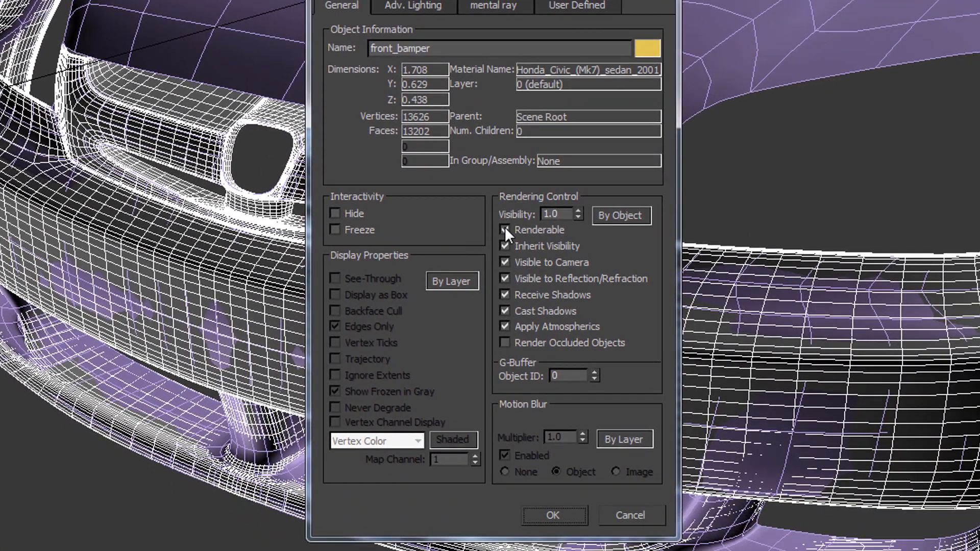
click(505, 229)
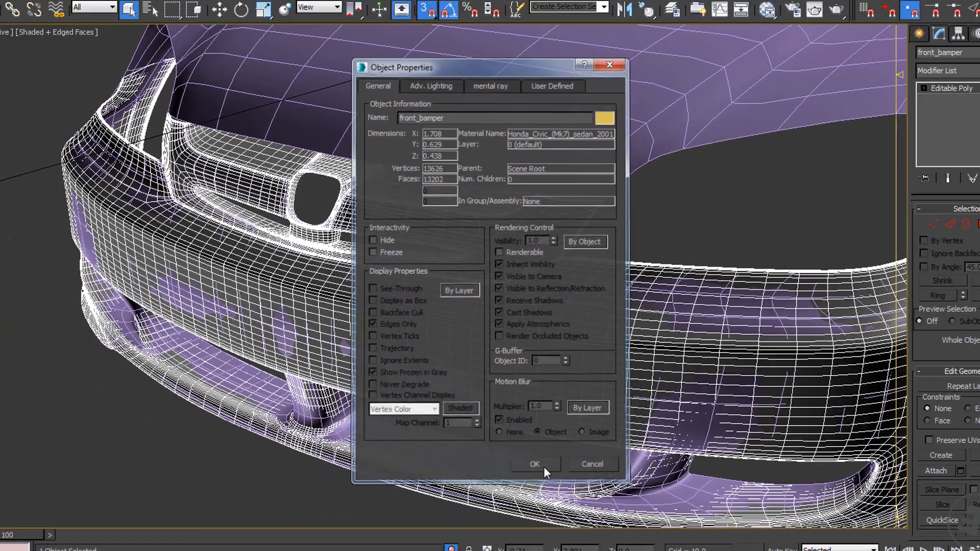
click(559, 513)
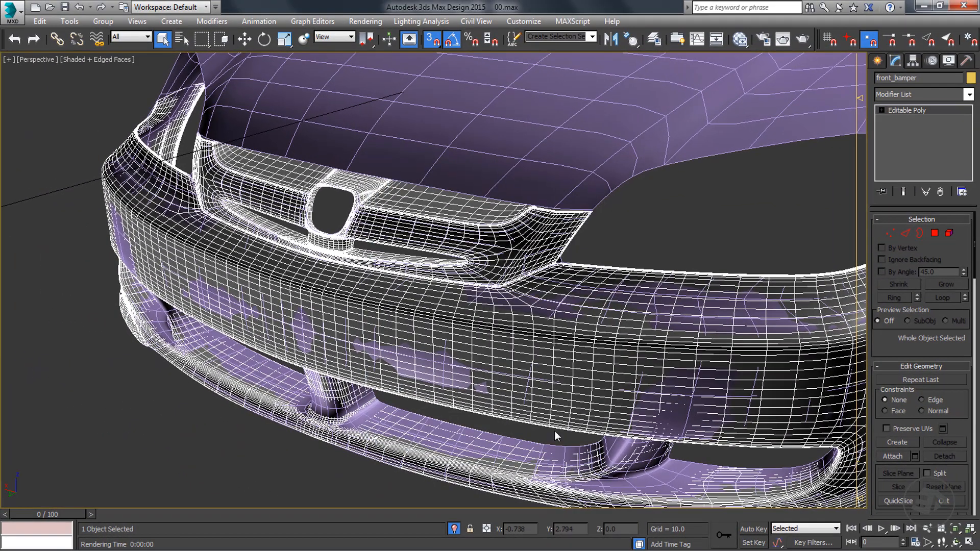
click(803, 39)
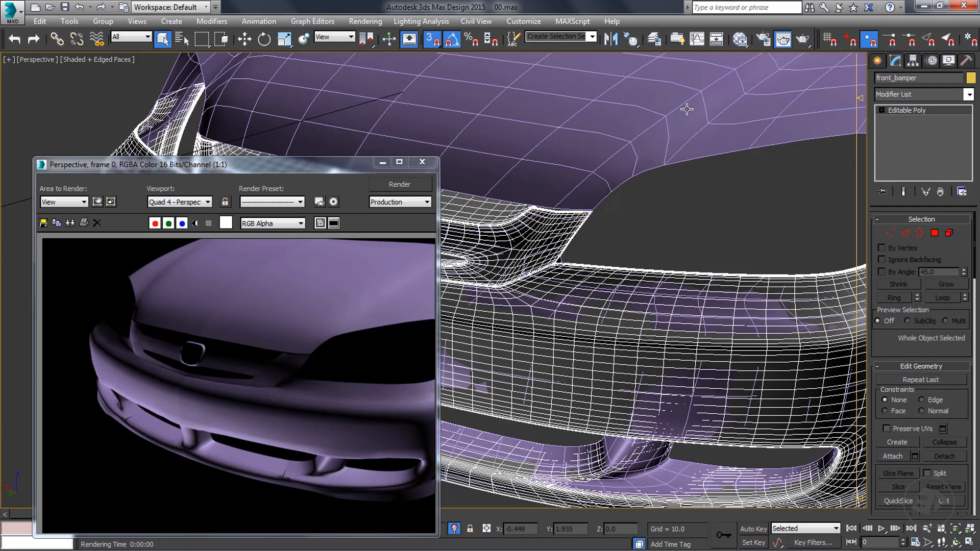
click(422, 164)
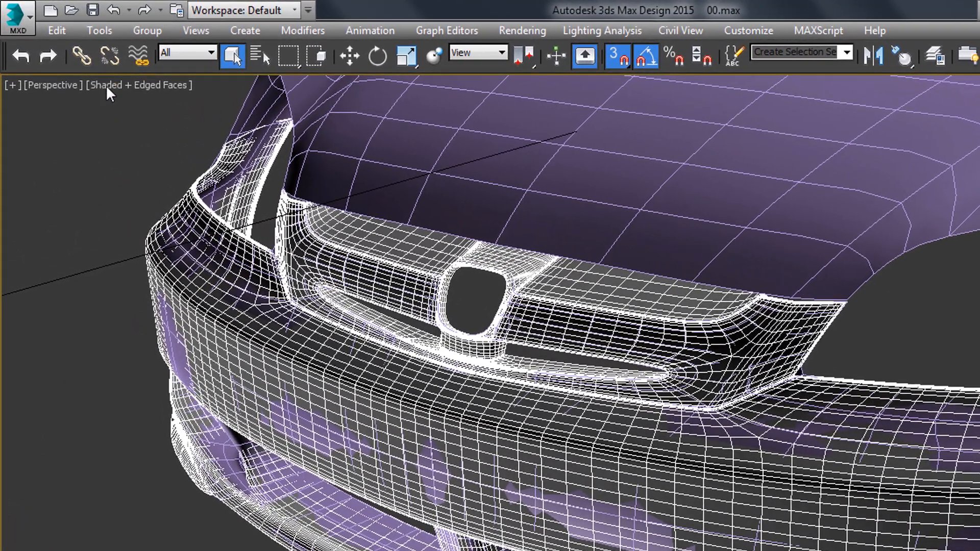
- Turn Renderable back on in the front bumper's Object Properties and render the perspective view again
click(57, 30)
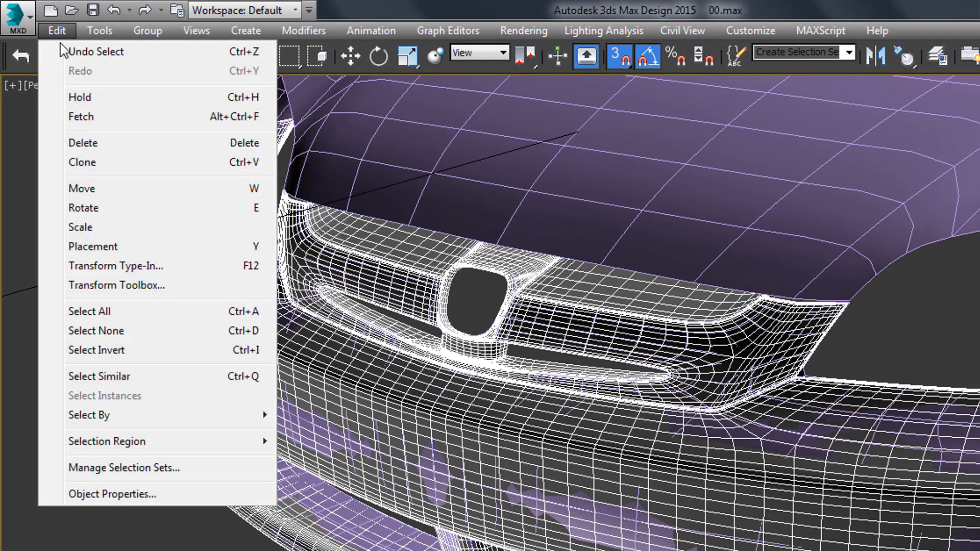
click(110, 494)
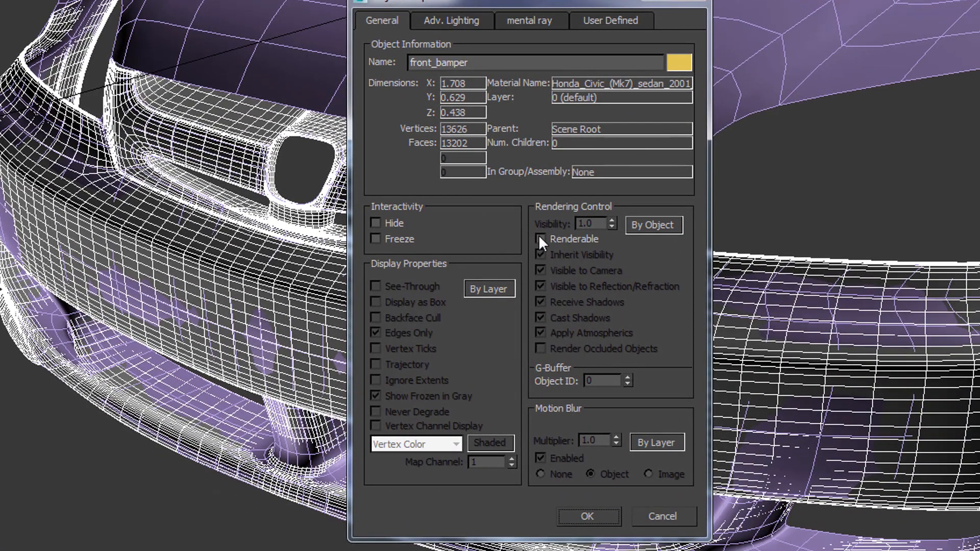
click(541, 238)
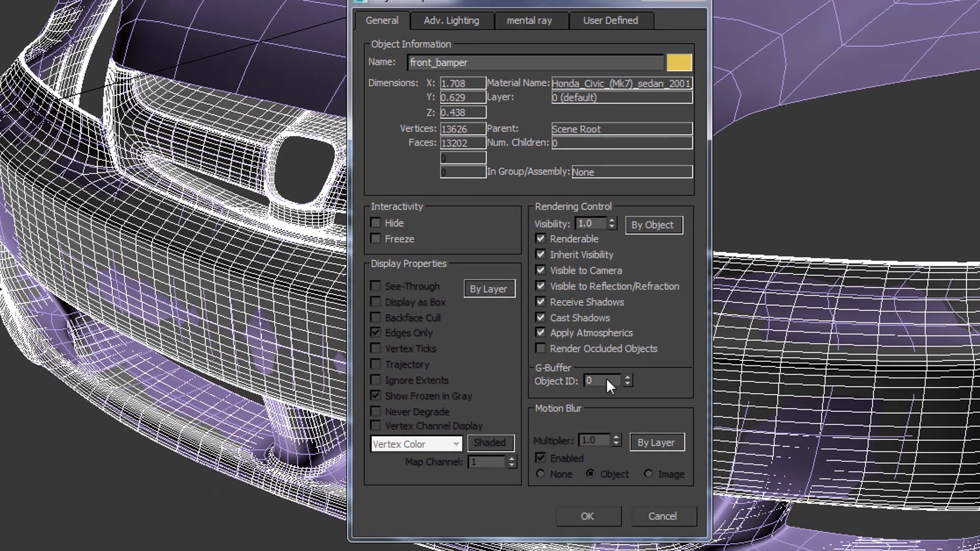
click(587, 514)
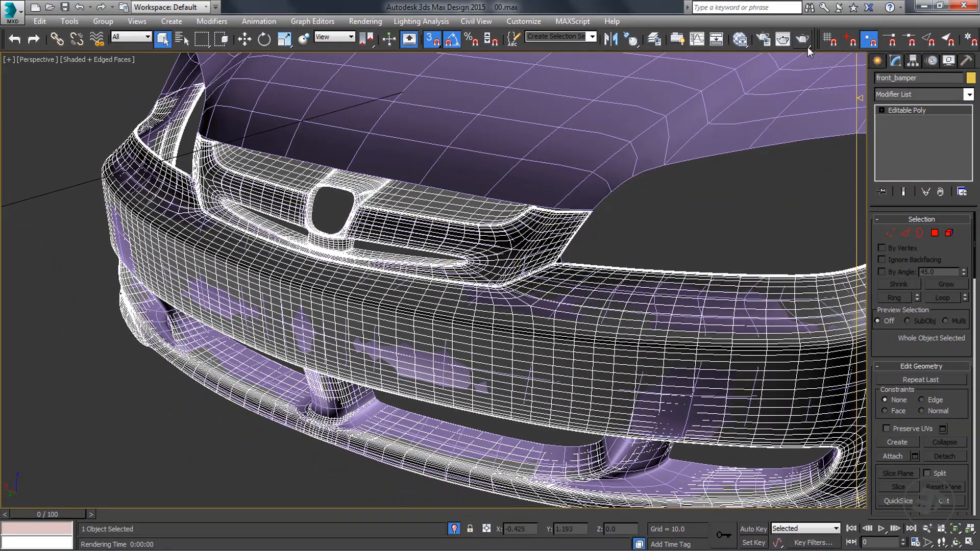
click(807, 40)
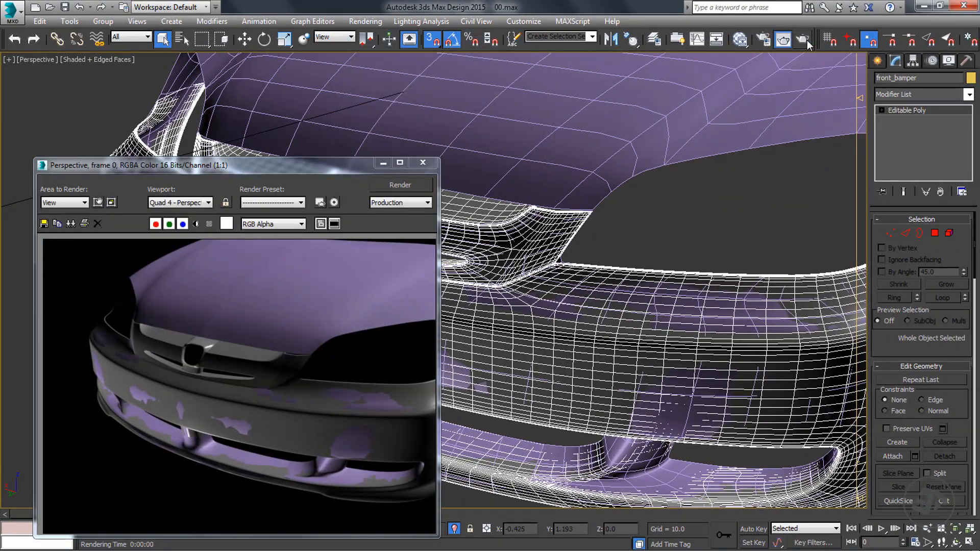
click(421, 165)
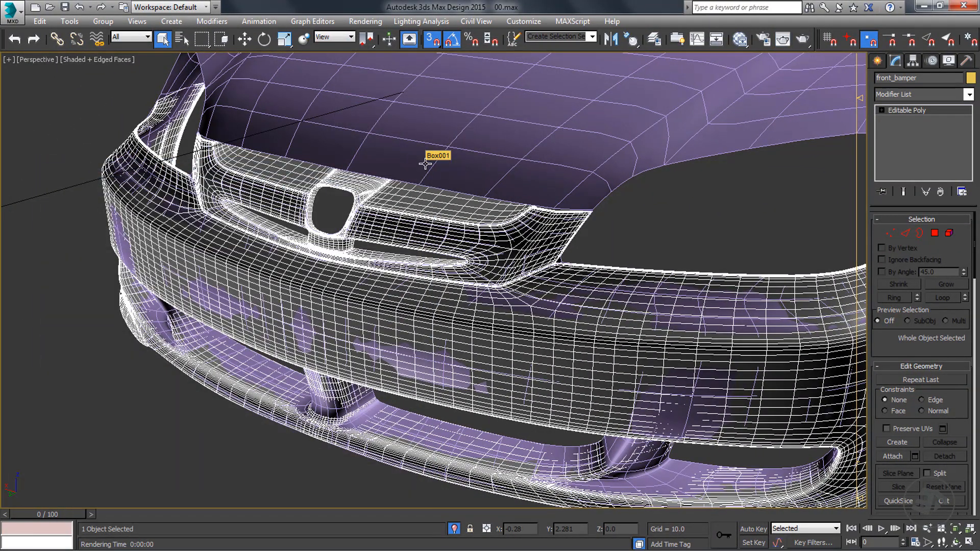
- Switch off Renderable for front_bamper in layer 0 (default) through the Layer Explorer's Render Properties, and test-render the view
click(653, 41)
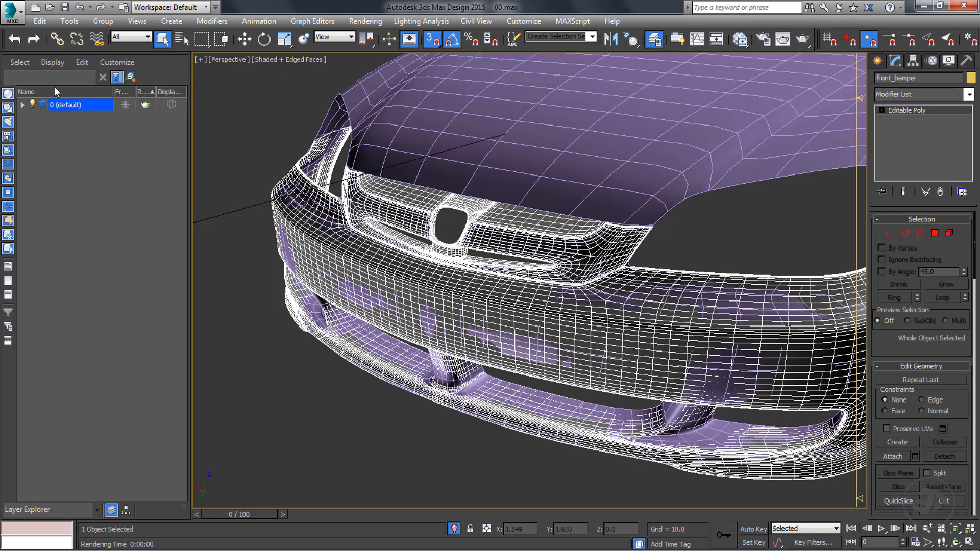
click(22, 104)
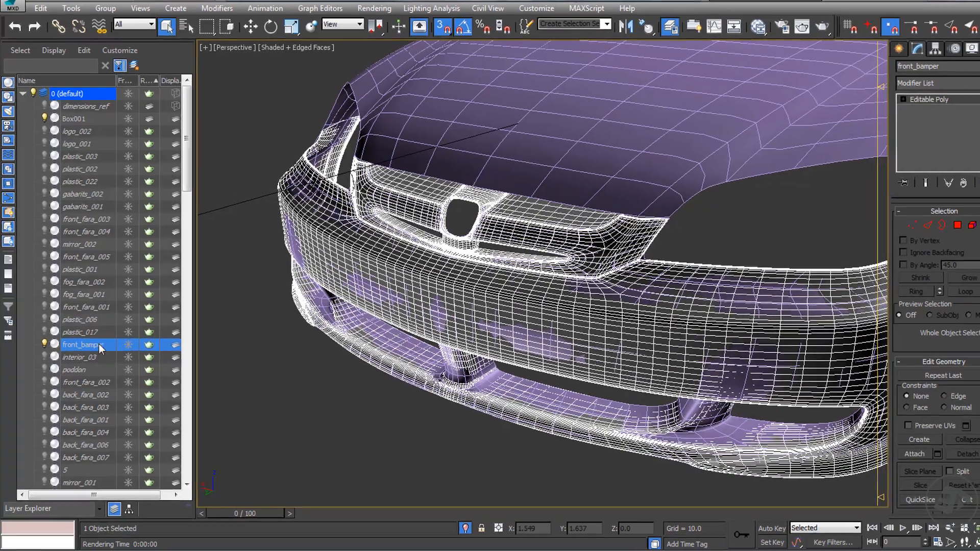
right_click(92, 349)
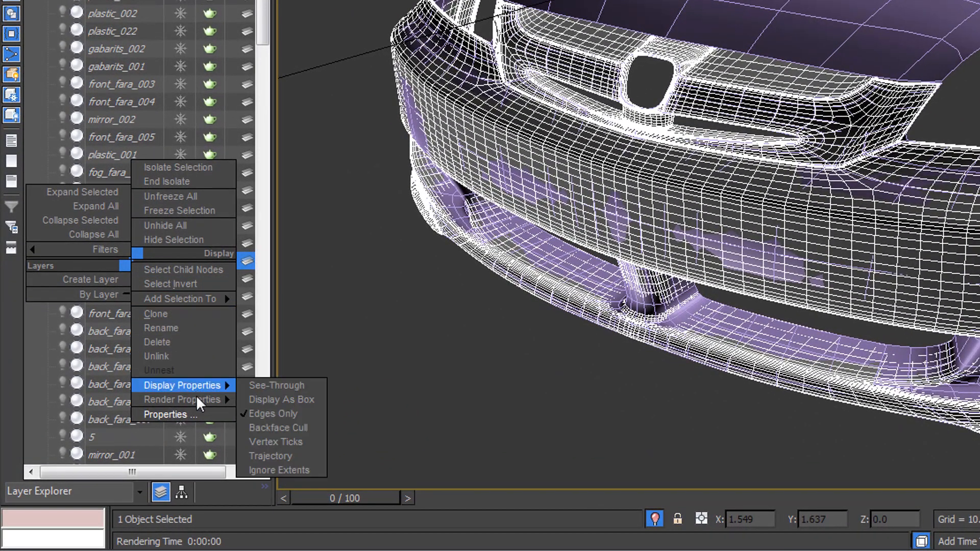
mouse_move(197, 400)
click(273, 399)
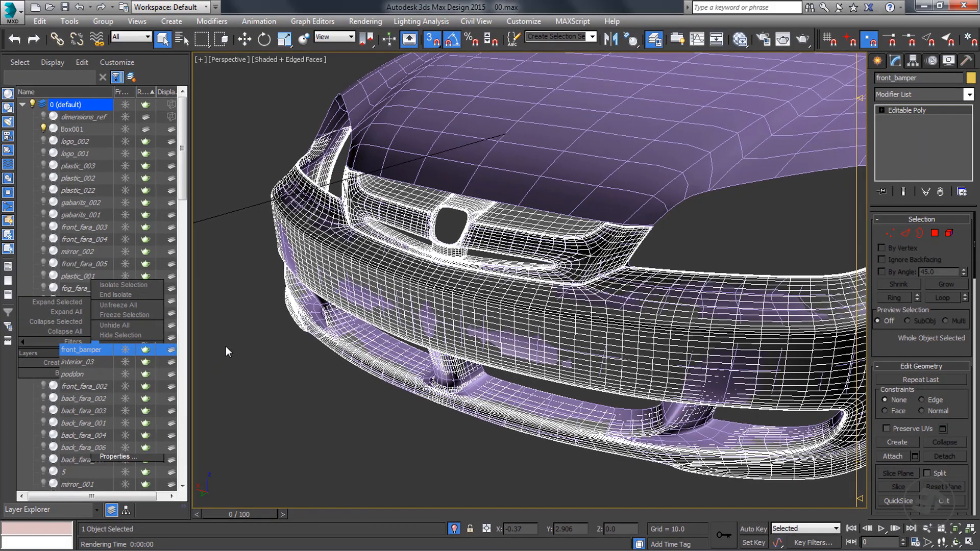
click(225, 346)
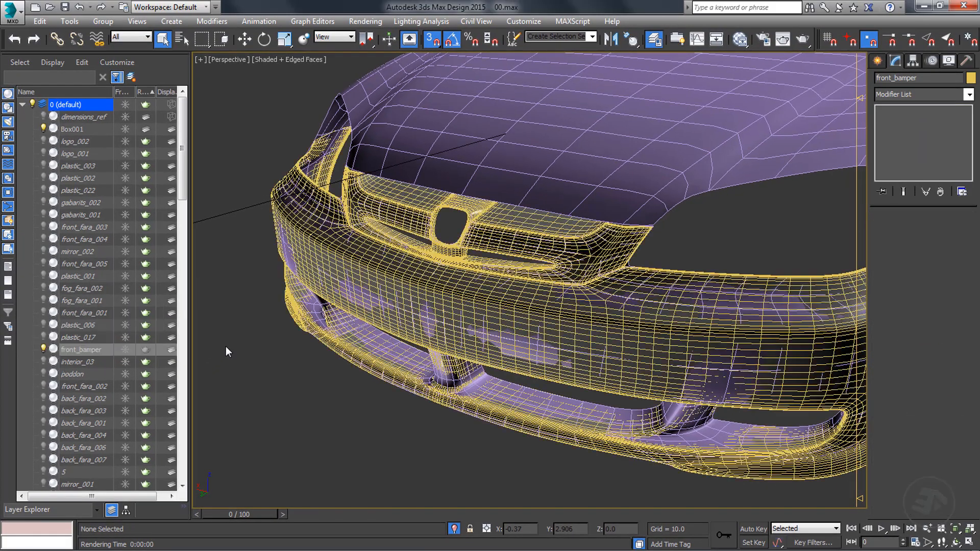
click(803, 40)
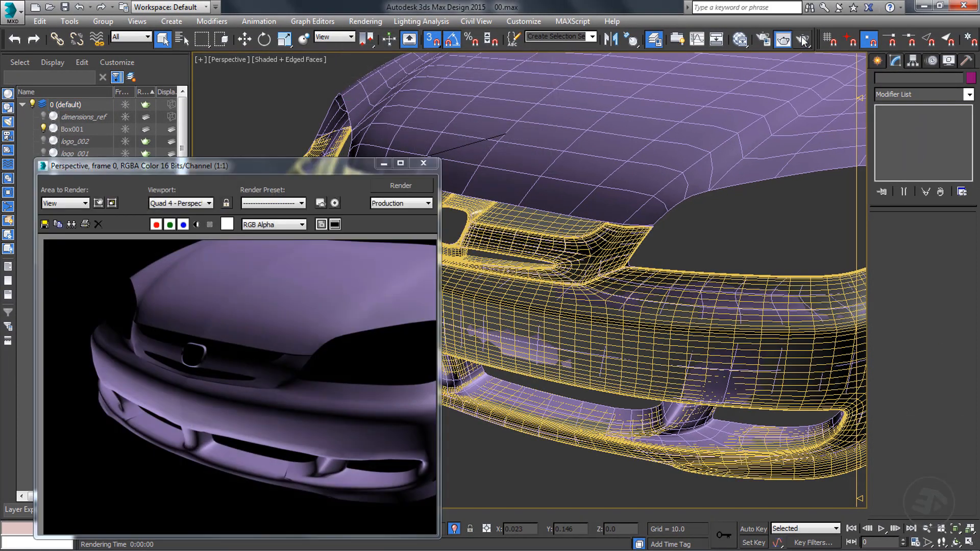
click(433, 164)
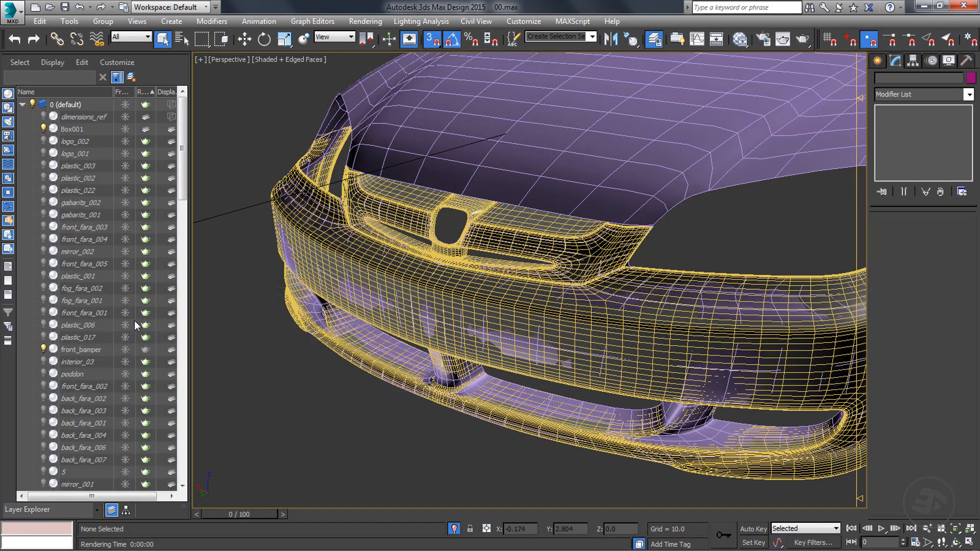
- Switch Renderable back on for front_bamper through the Layer Explorer's Render Properties and test-render the perspective view
click(78, 350)
right_click(76, 348)
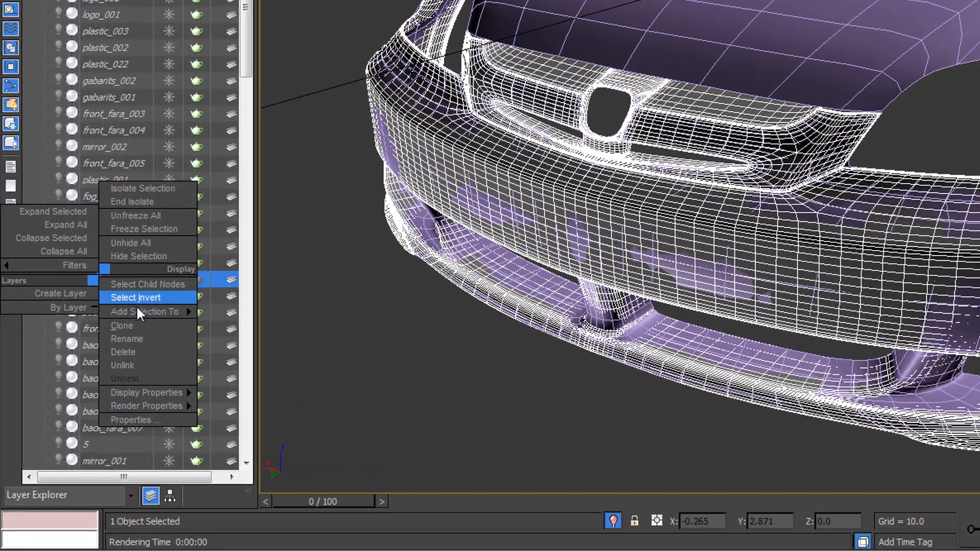
mouse_move(182, 414)
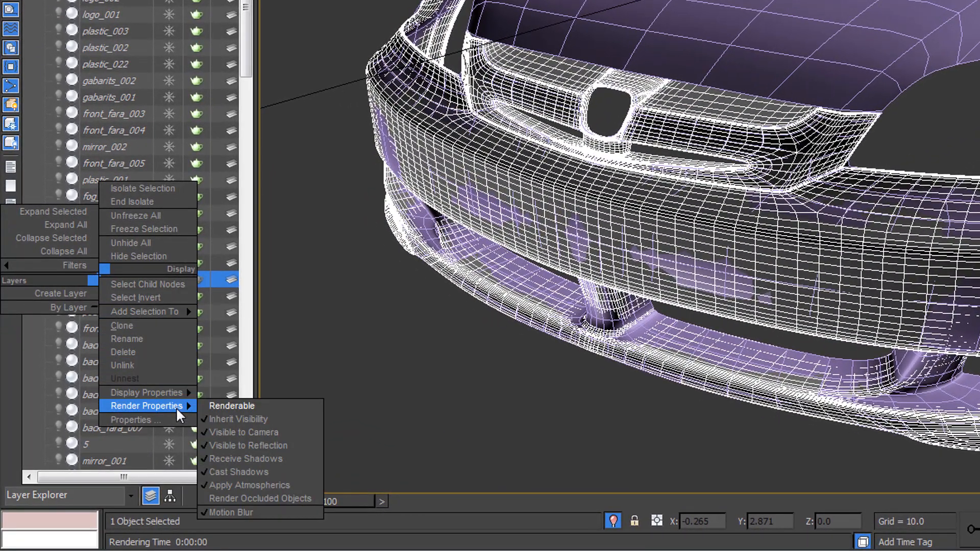
click(219, 404)
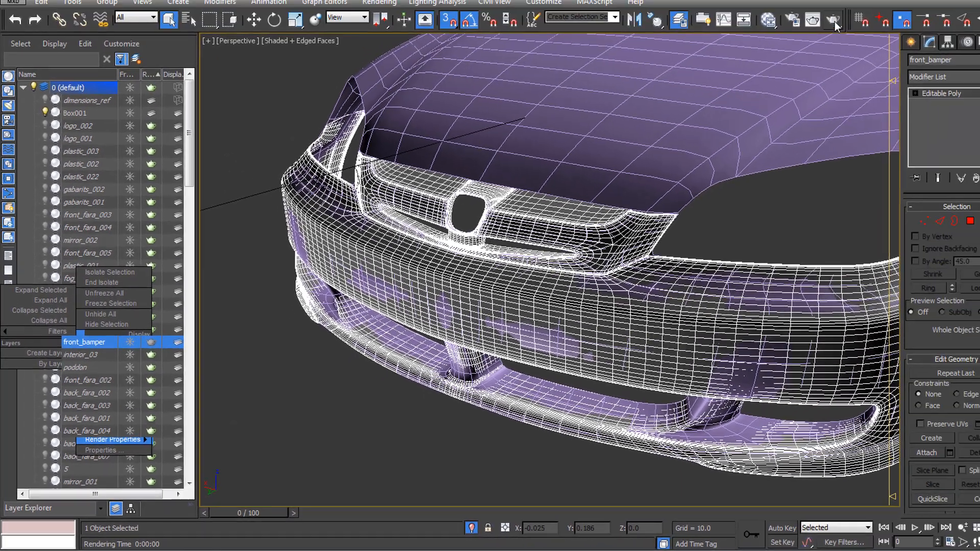
key(shift+q)
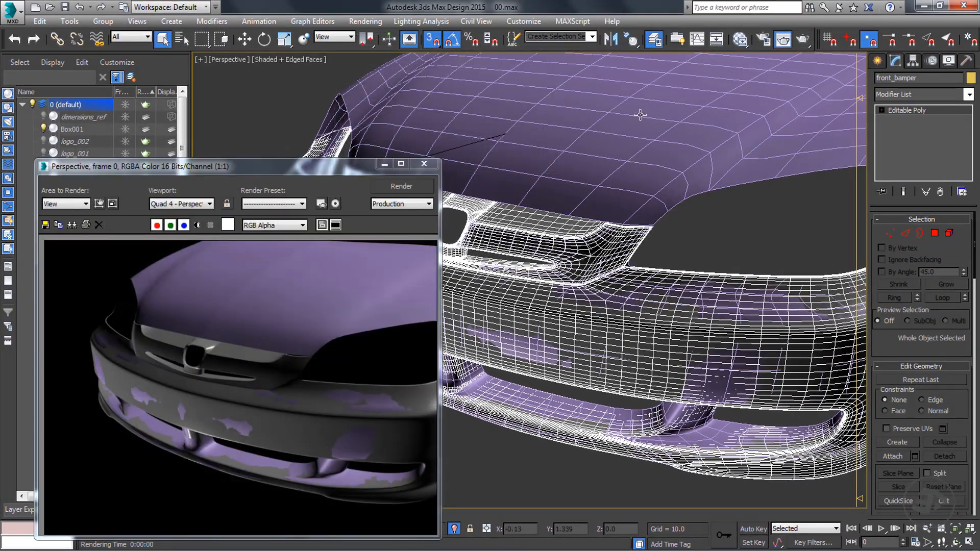
click(426, 163)
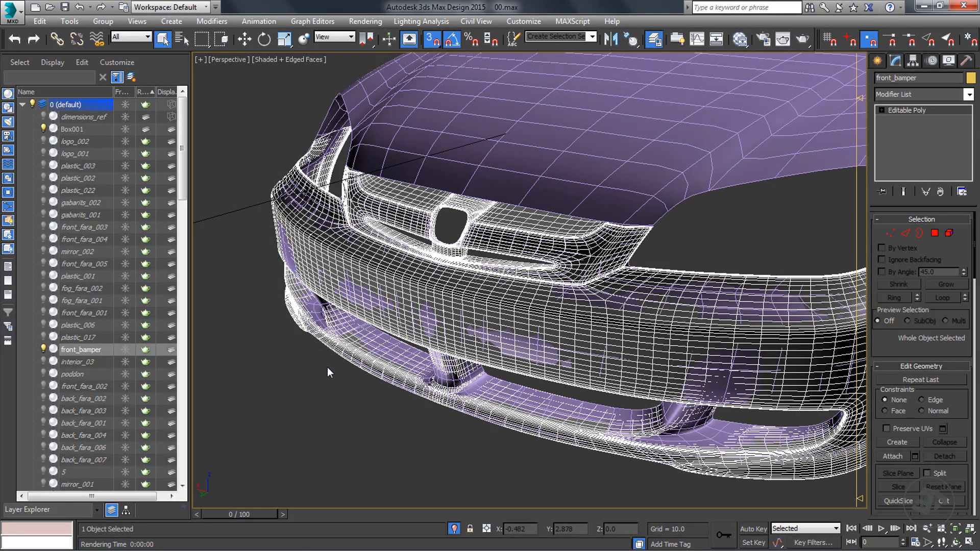
- Open front_bamper's Object Properties from the Layer Explorer, turn off Renderable, and test-render the view
right_click(79, 348)
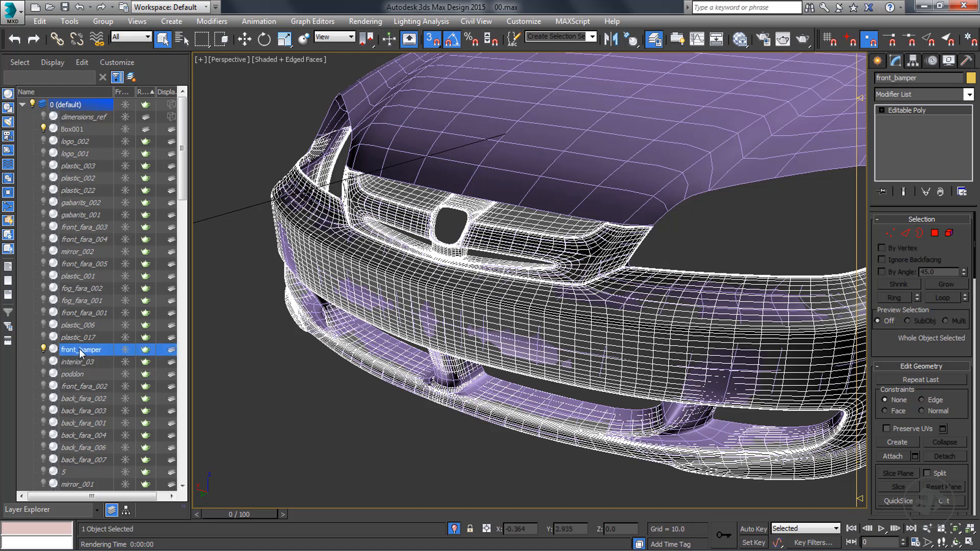
click(107, 452)
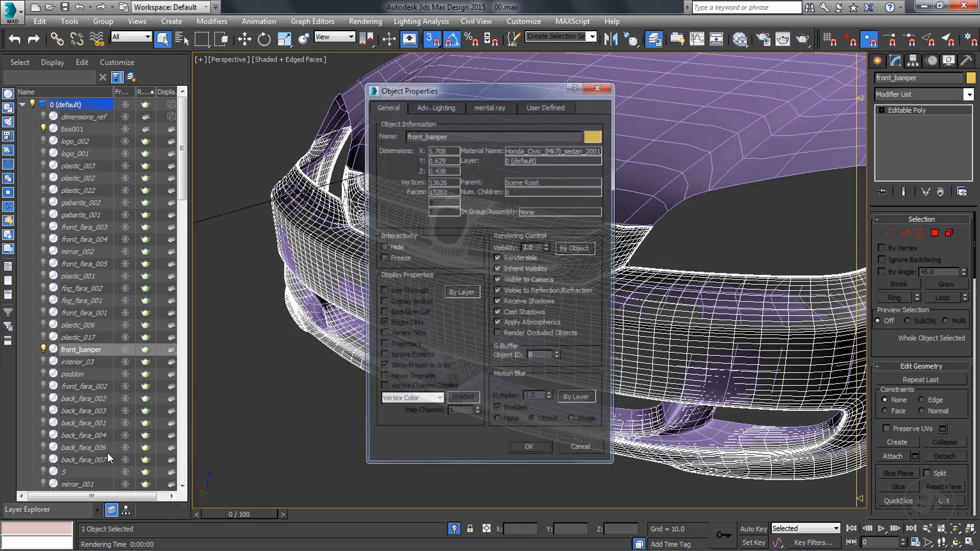
click(498, 258)
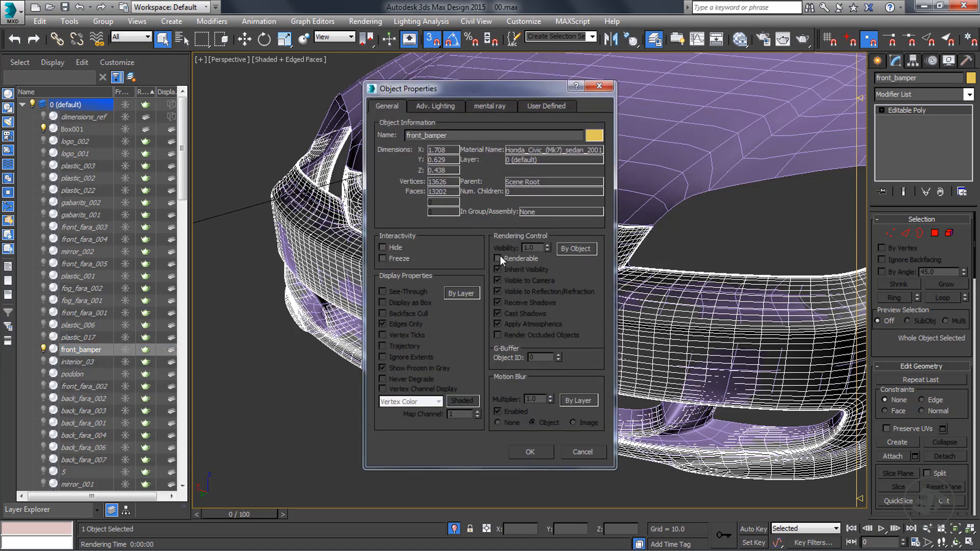
click(529, 452)
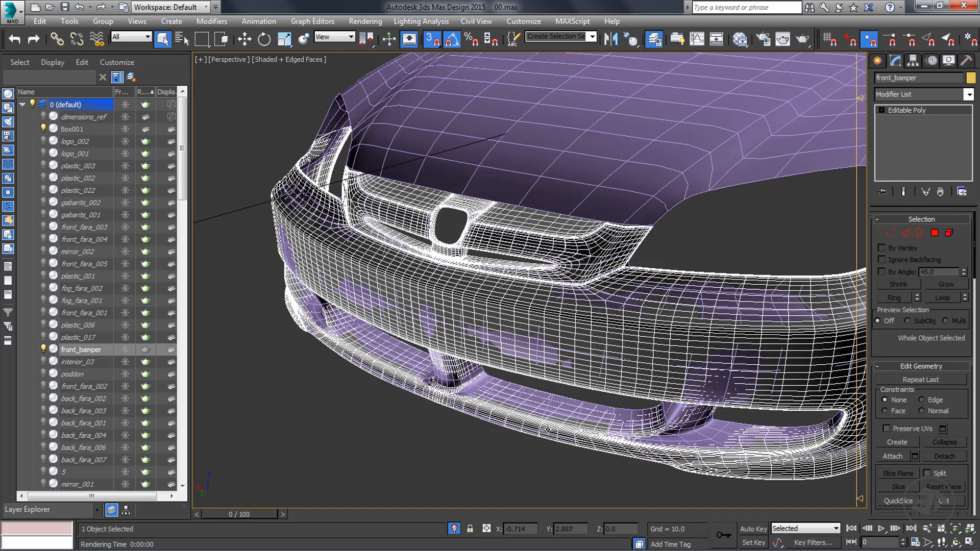
click(803, 41)
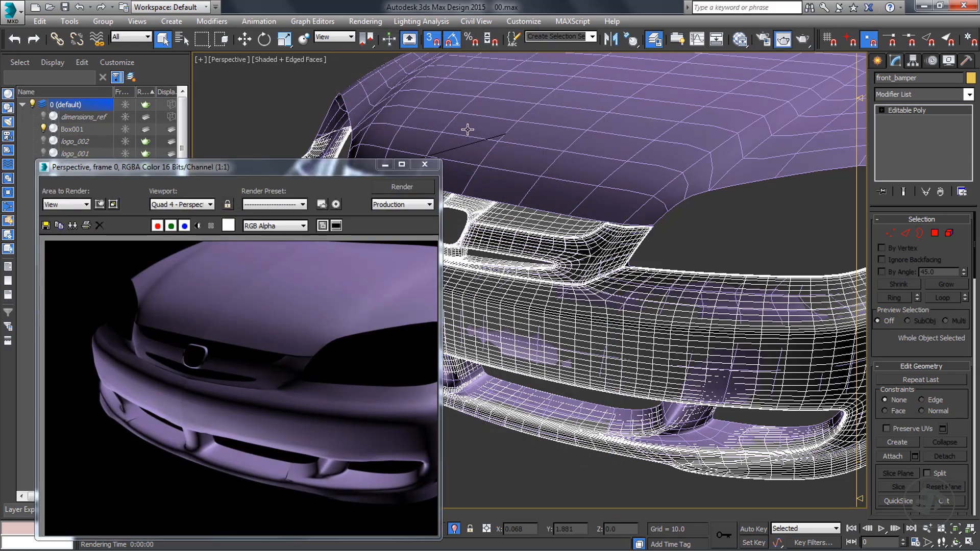
click(433, 165)
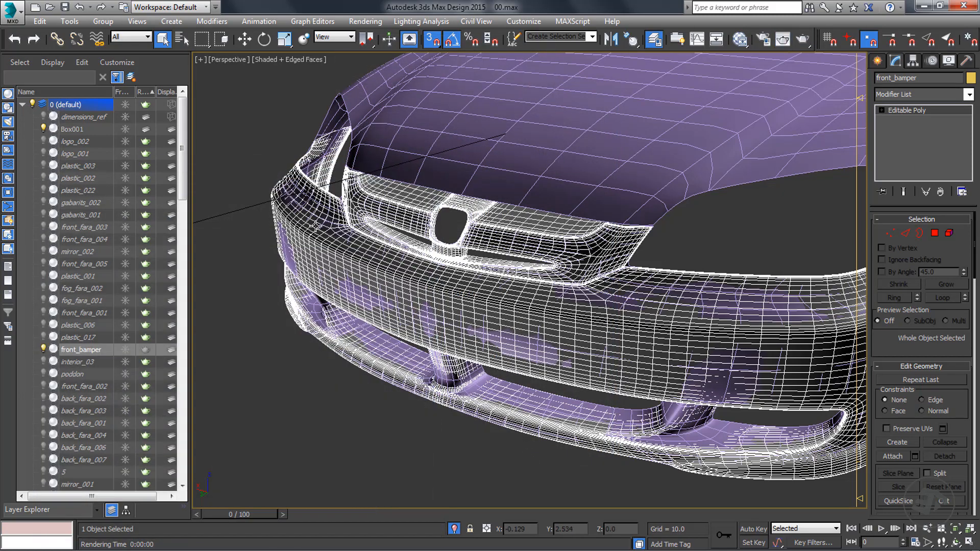
- Turn Renderable back on in front_bamper's Object Properties from the Layer Explorer and test-render the perspective view
right_click(81, 350)
mouse_move(116, 438)
click(104, 453)
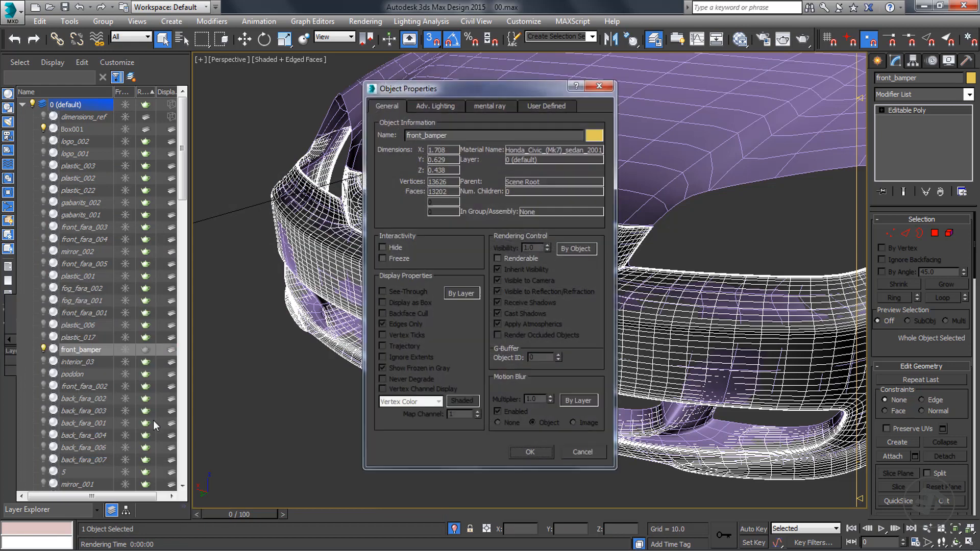
click(498, 258)
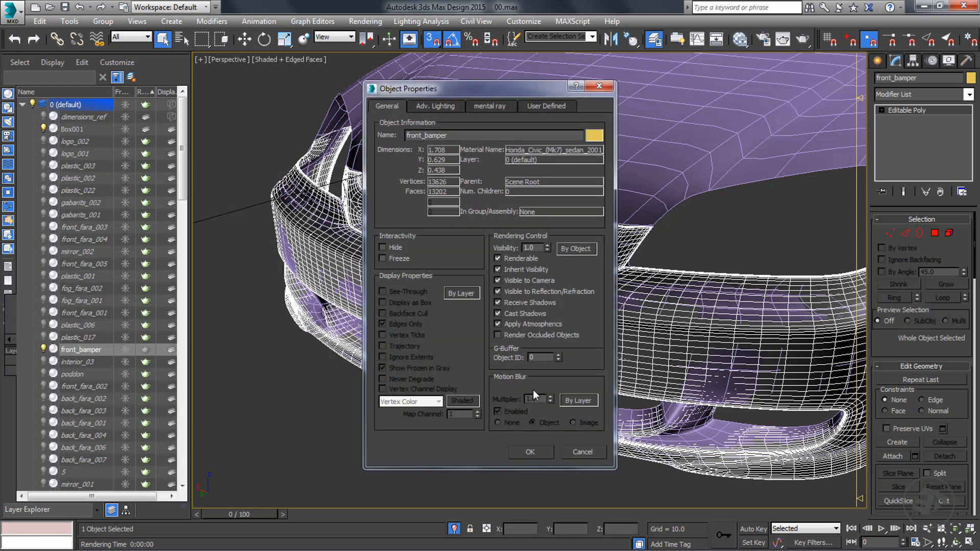
click(534, 451)
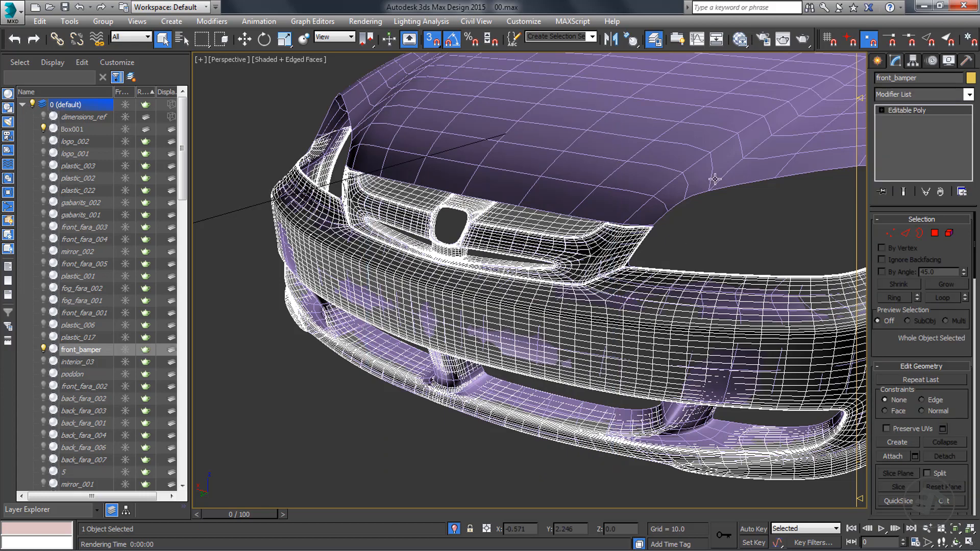
click(803, 40)
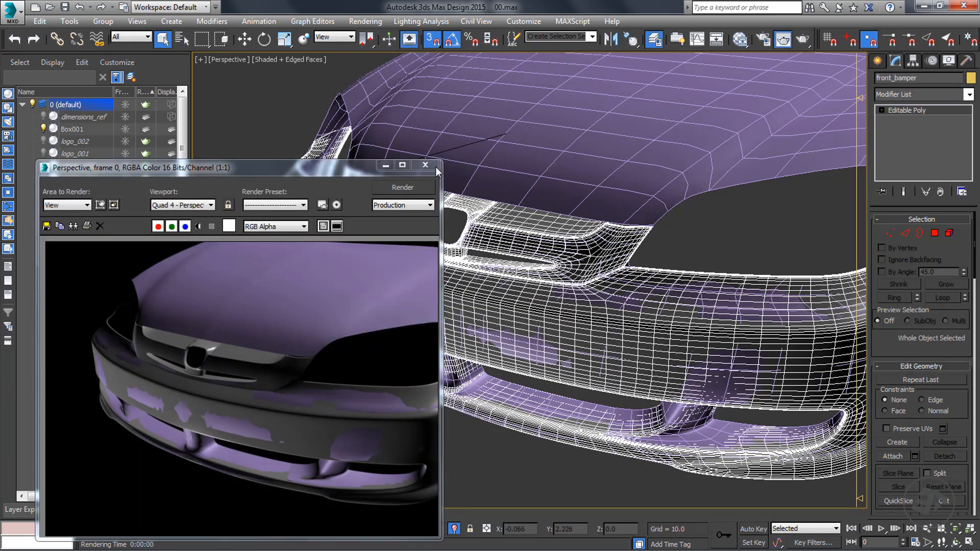
click(433, 168)
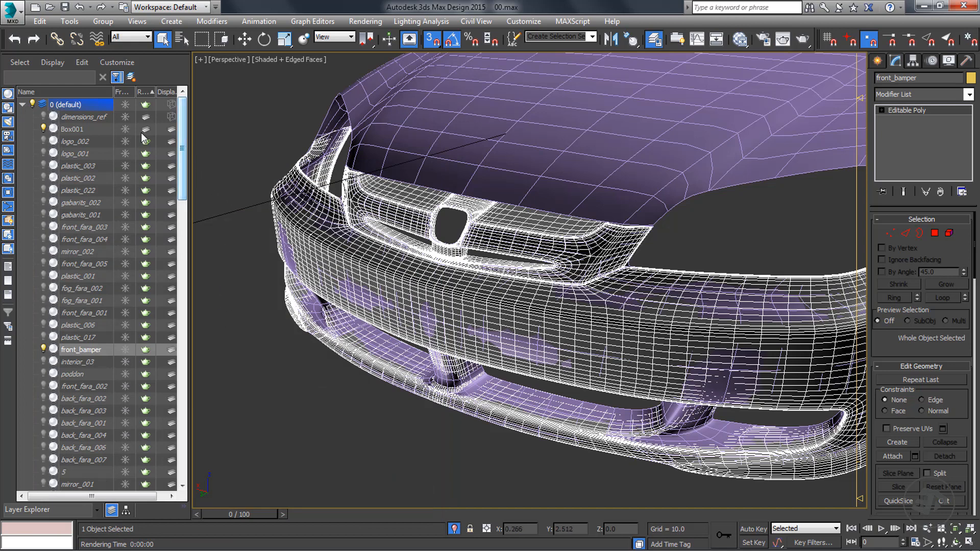
- Select all objects in layer 0 (default) from dimensions_ref through interior_14, then exclude the purple car body model from the selection
click(69, 116)
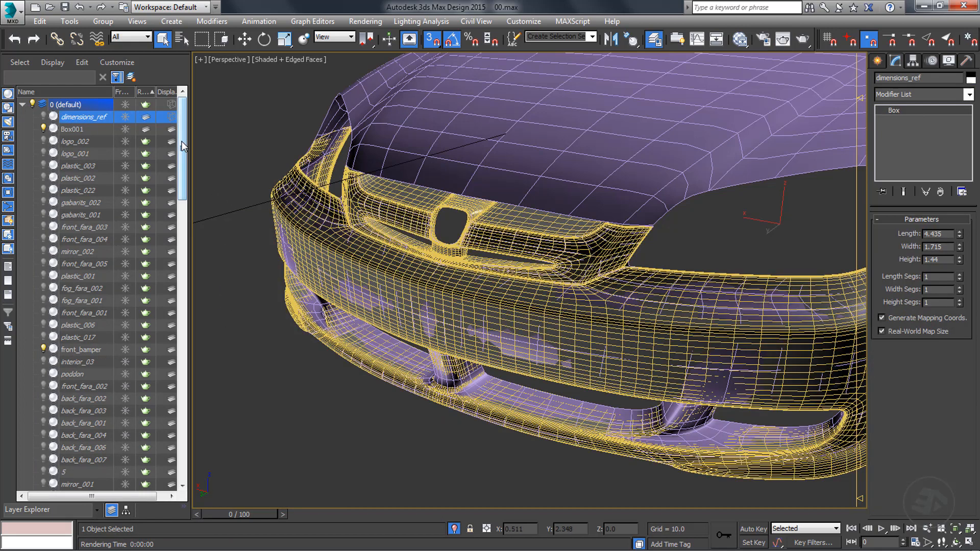
drag(183, 146, 123, 491)
shift+click(81, 484)
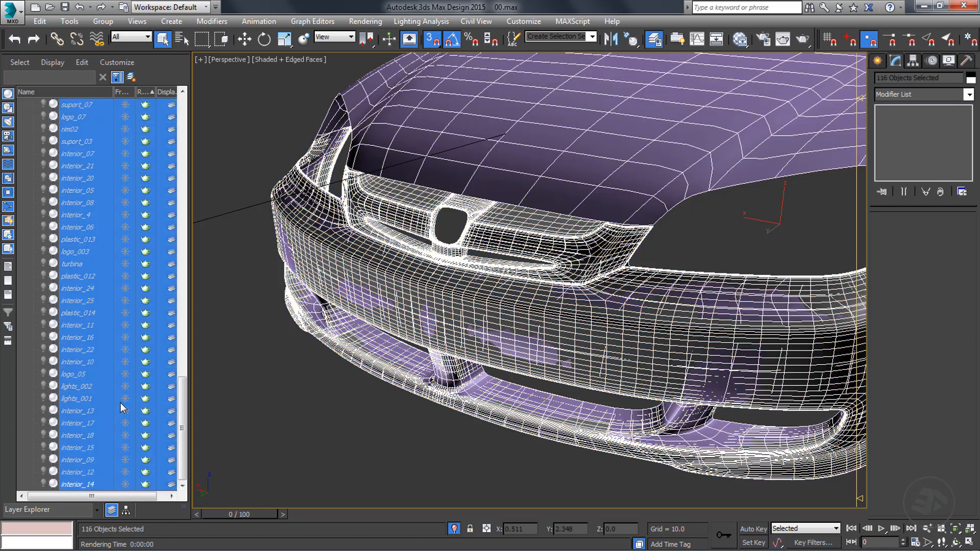
alt+click(470, 138)
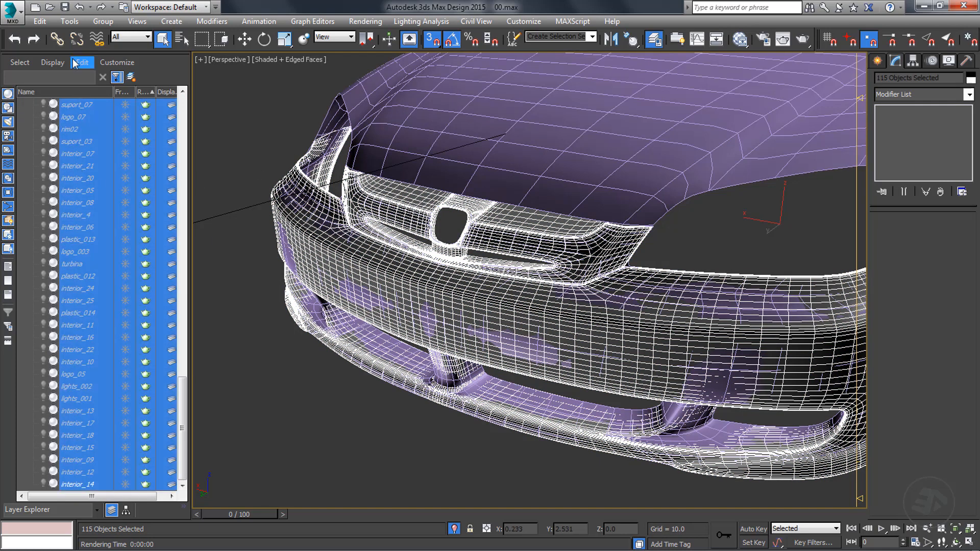
- Set Rendering Control to By Object and turn off Renderable in the selected objects' Object Properties, and test-render the perspective view
click(40, 21)
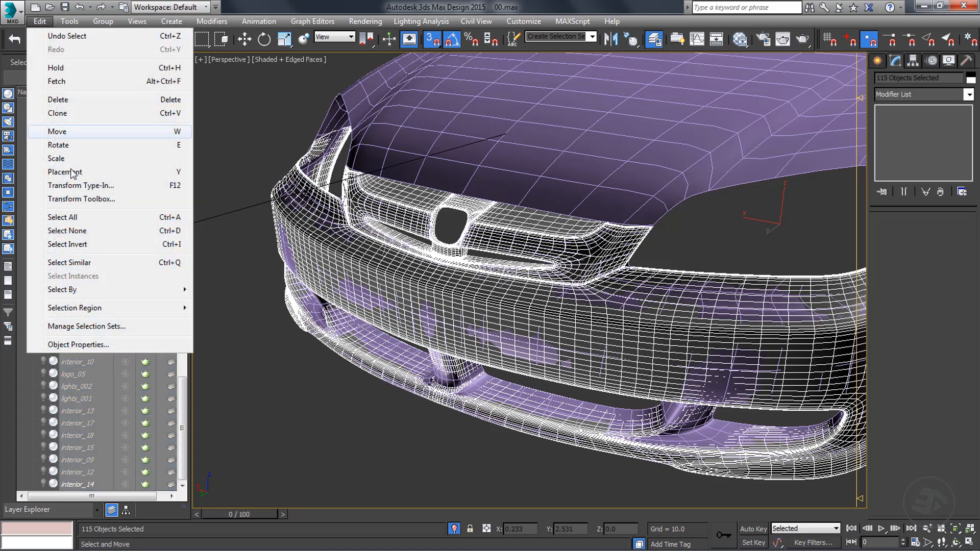
click(105, 344)
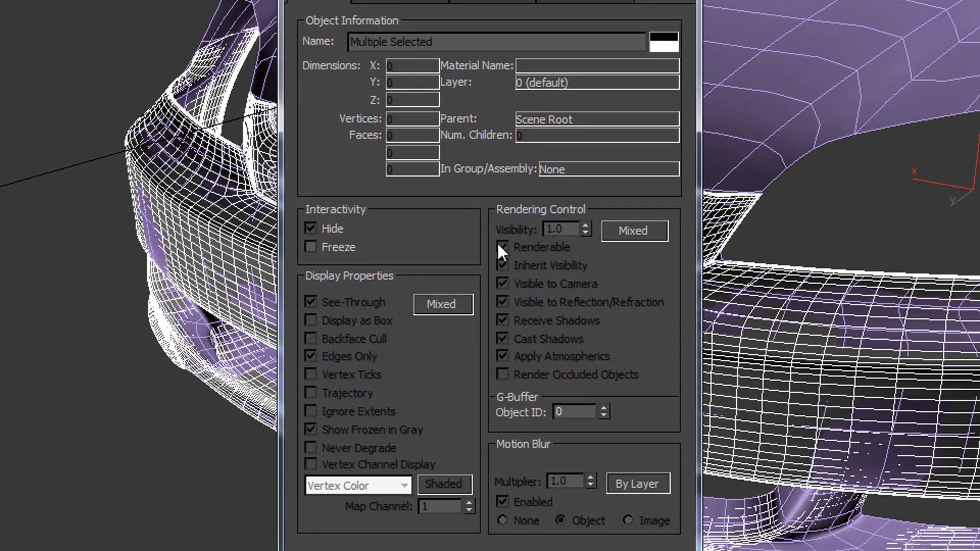
click(634, 231)
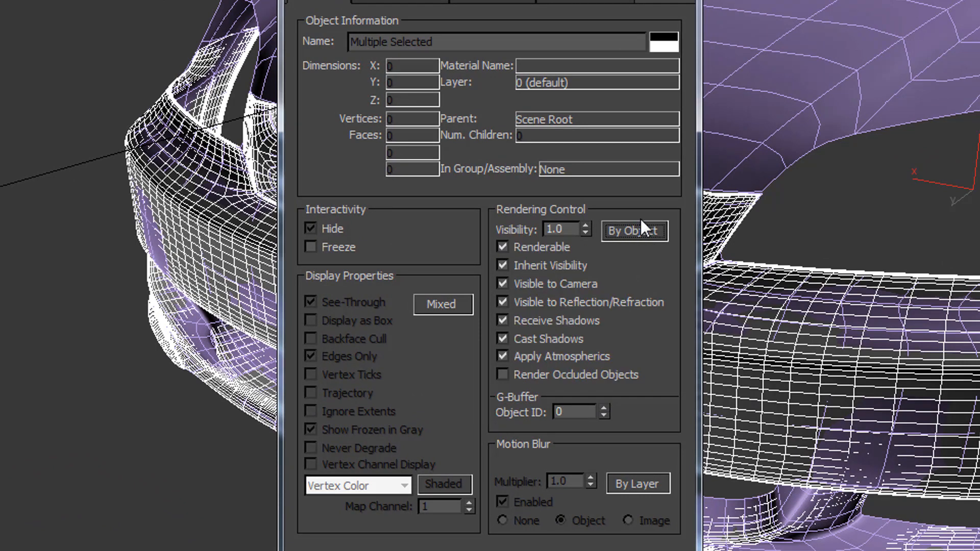
click(502, 247)
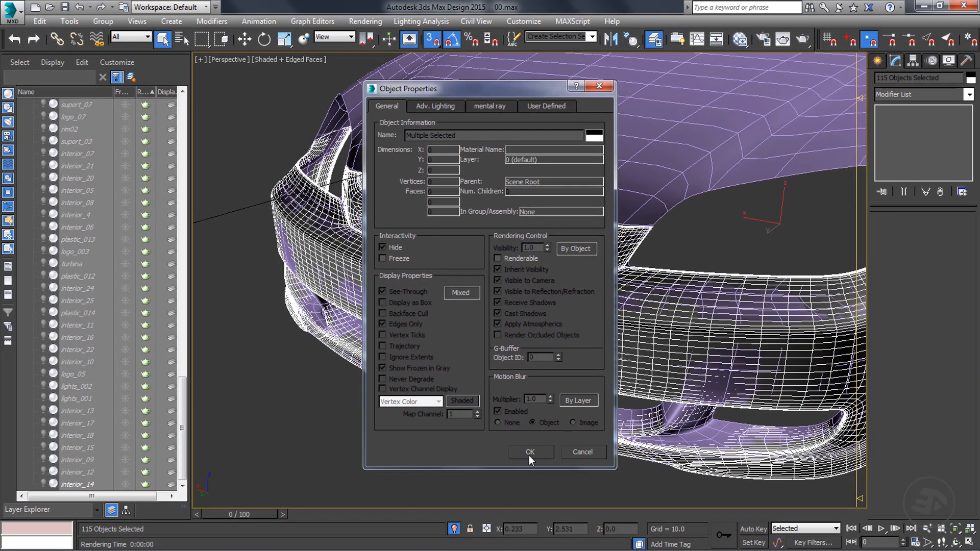
click(529, 452)
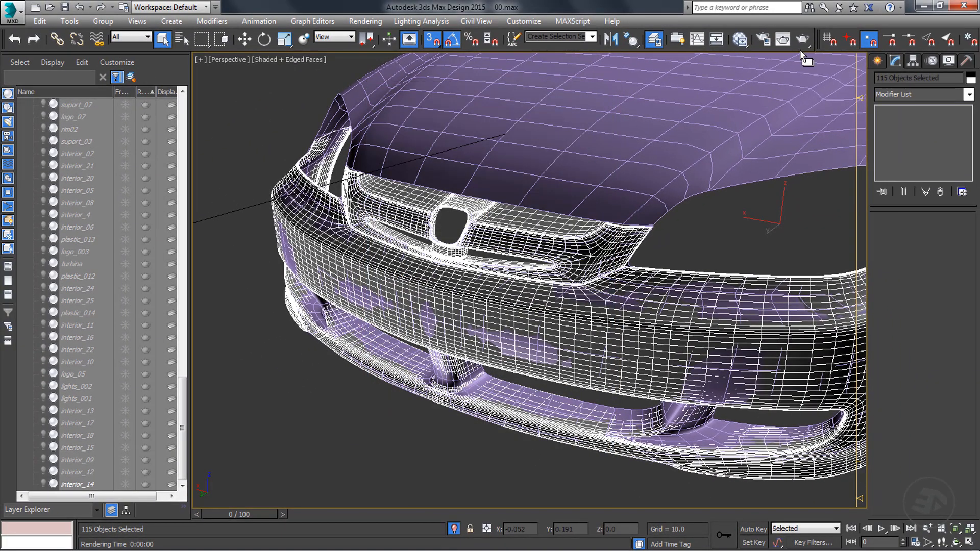
click(802, 41)
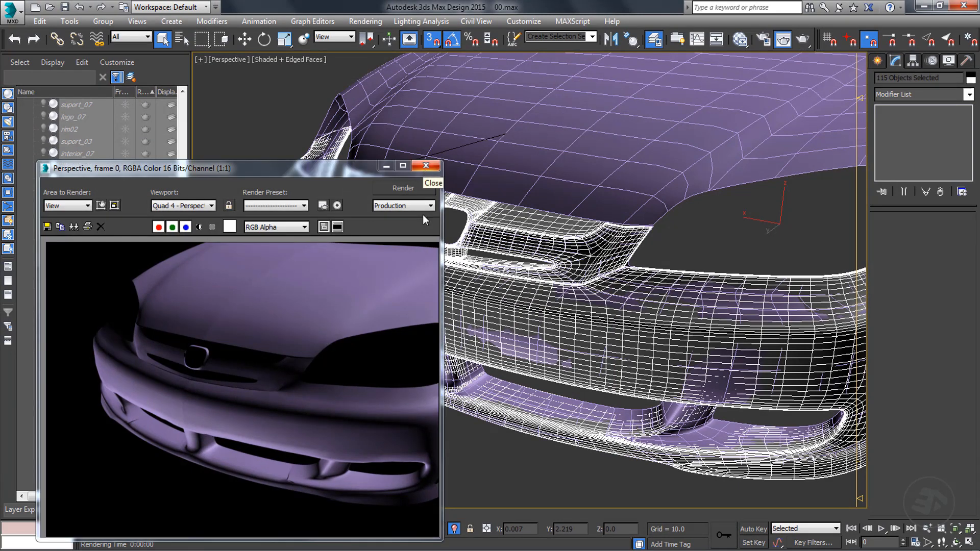
- Exit isolation mode to show the remaining reference car parts and render the perspective view again
click(454, 529)
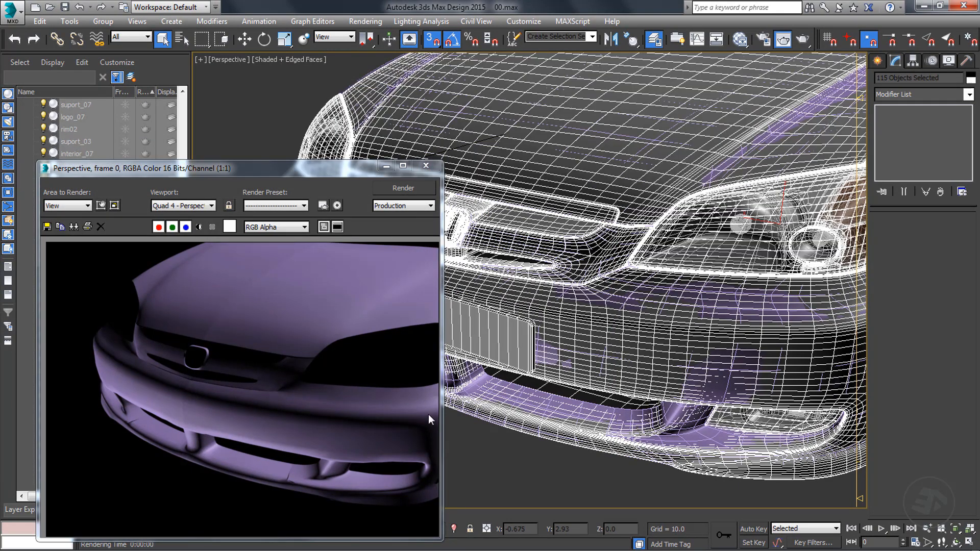
click(396, 186)
click(429, 167)
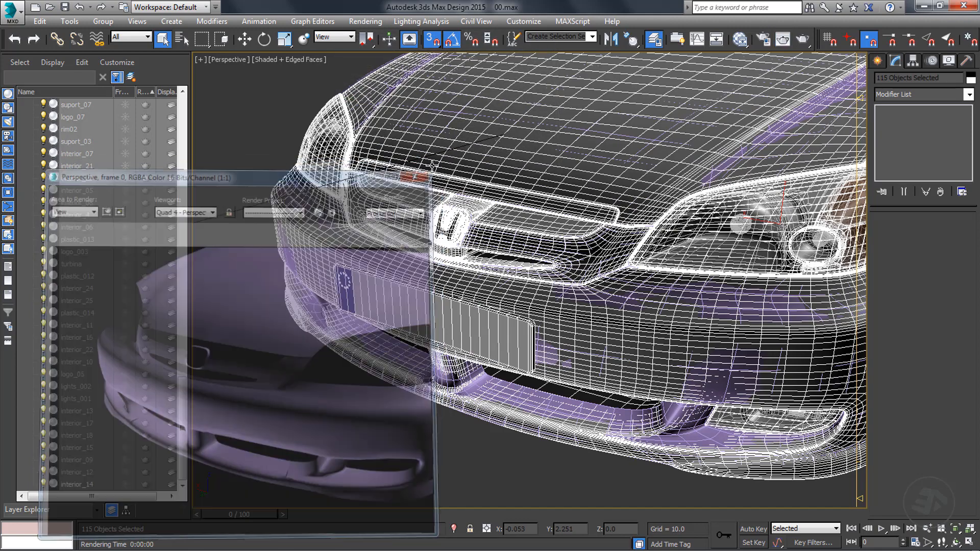
click(803, 39)
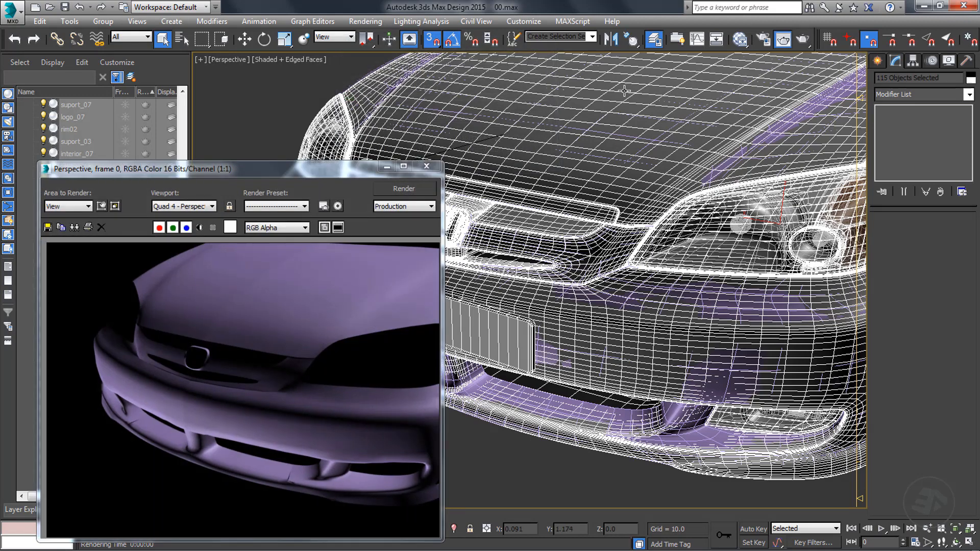
click(429, 170)
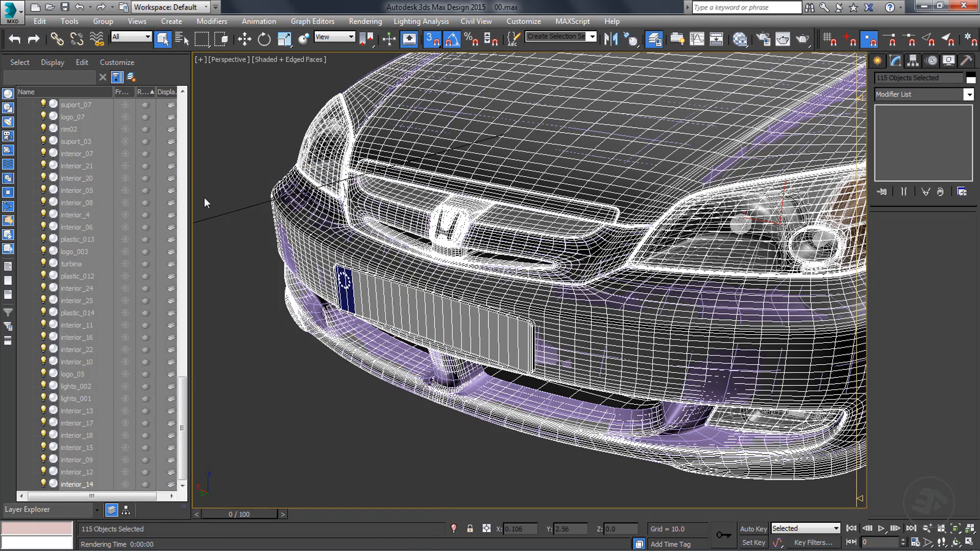
- Turn Renderable on for the selected reference parts through their Object Properties and test-render the view
right_click(68, 205)
click(98, 305)
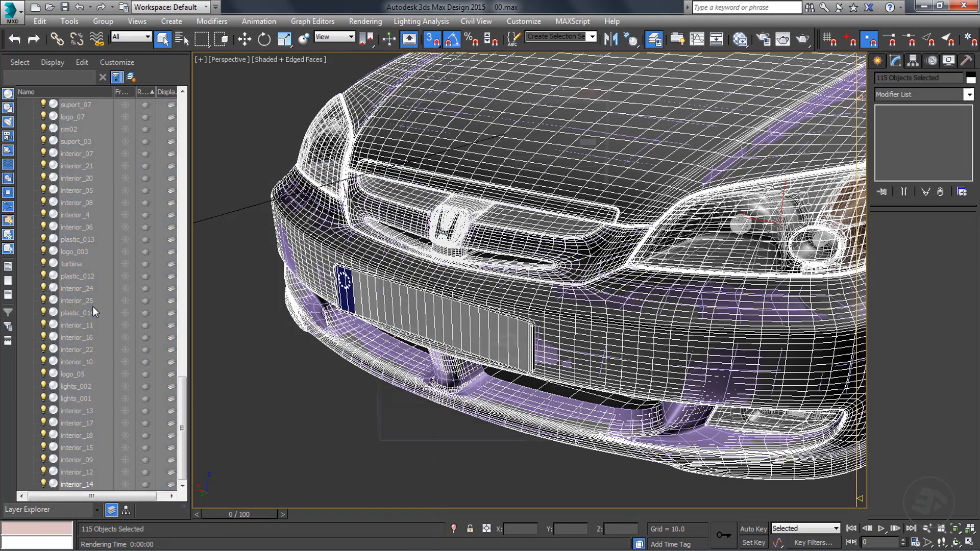
click(497, 258)
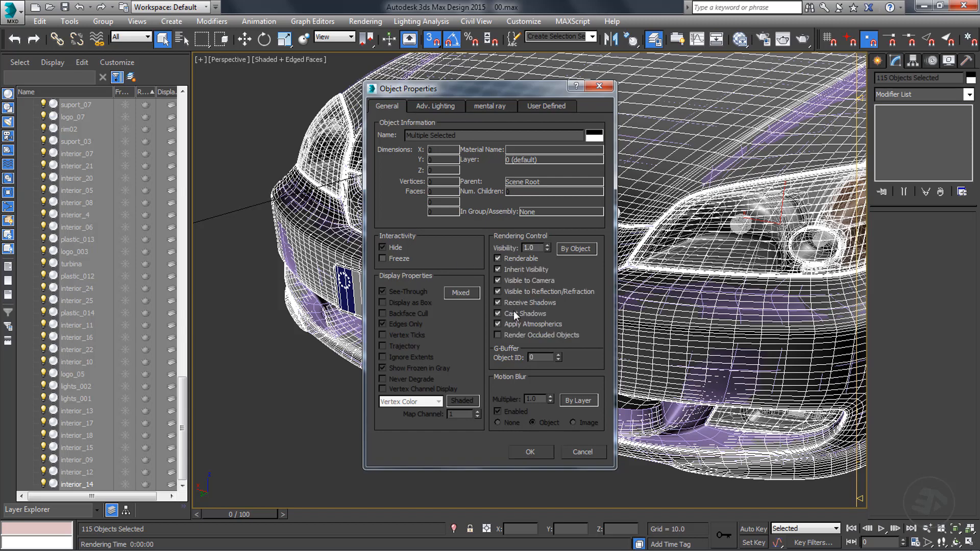
click(531, 451)
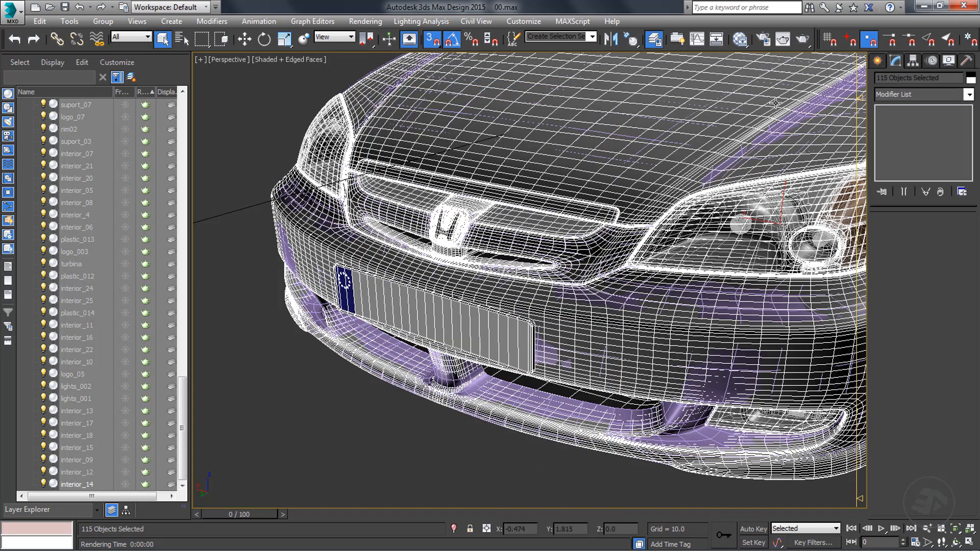
click(802, 39)
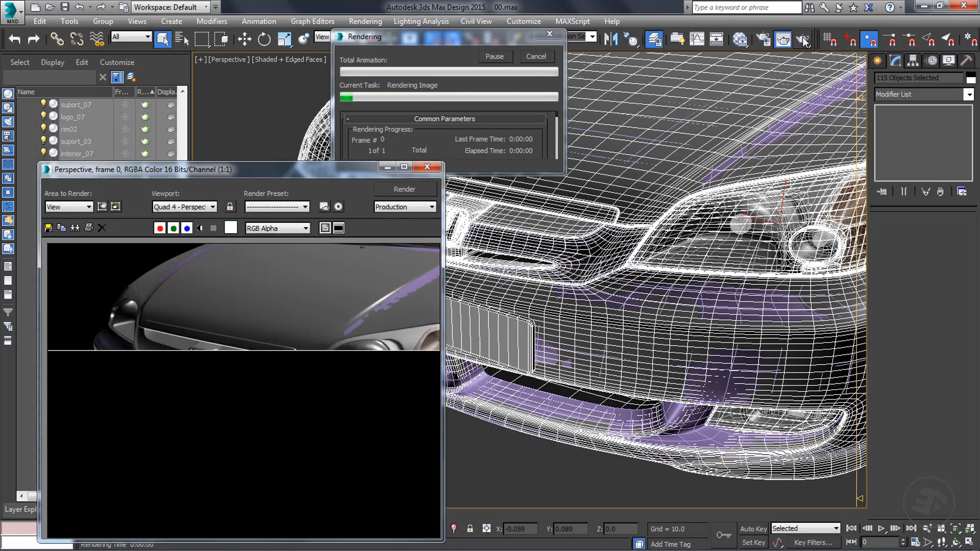
click(428, 167)
- Switch off Renderable for the selected reference parts through the Layer Explorer's Render Properties and test-render the view
right_click(73, 191)
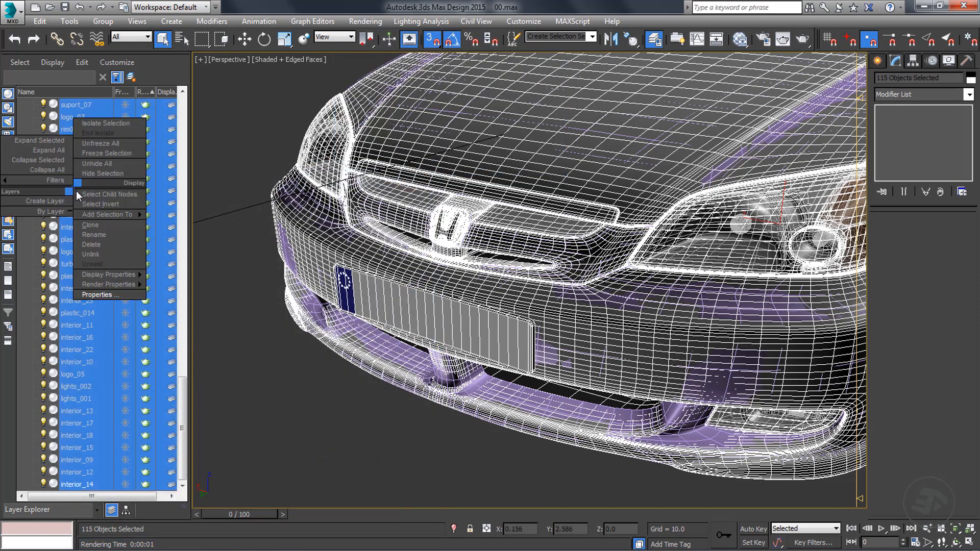
mouse_move(118, 284)
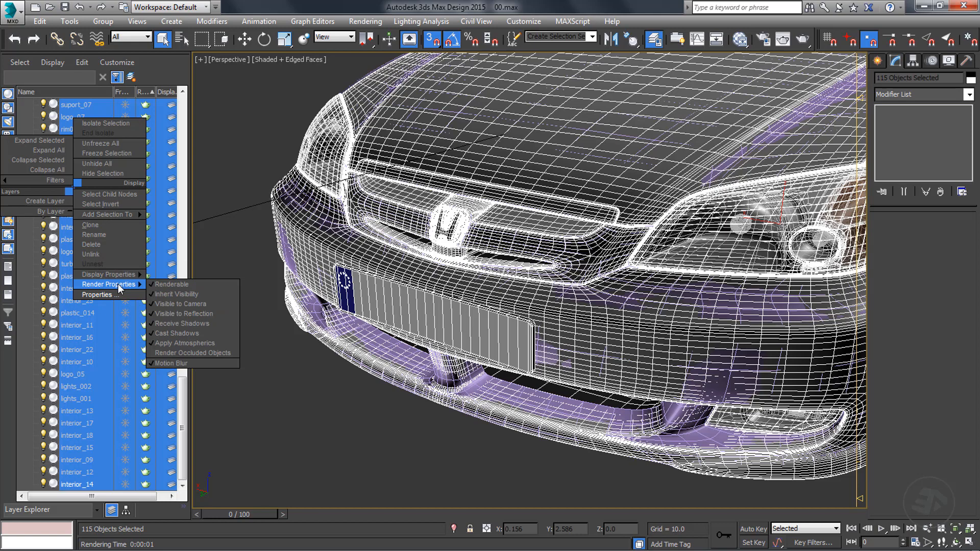
click(149, 285)
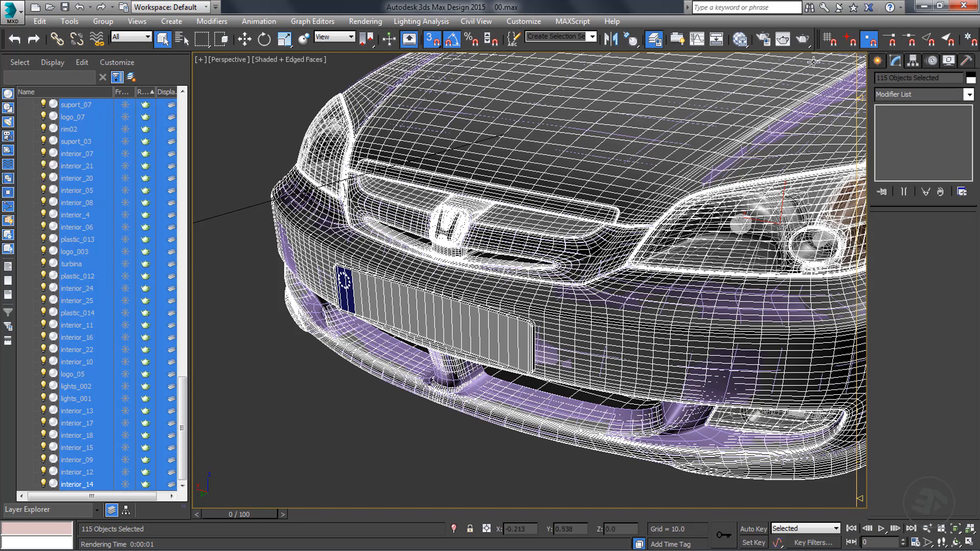
click(783, 39)
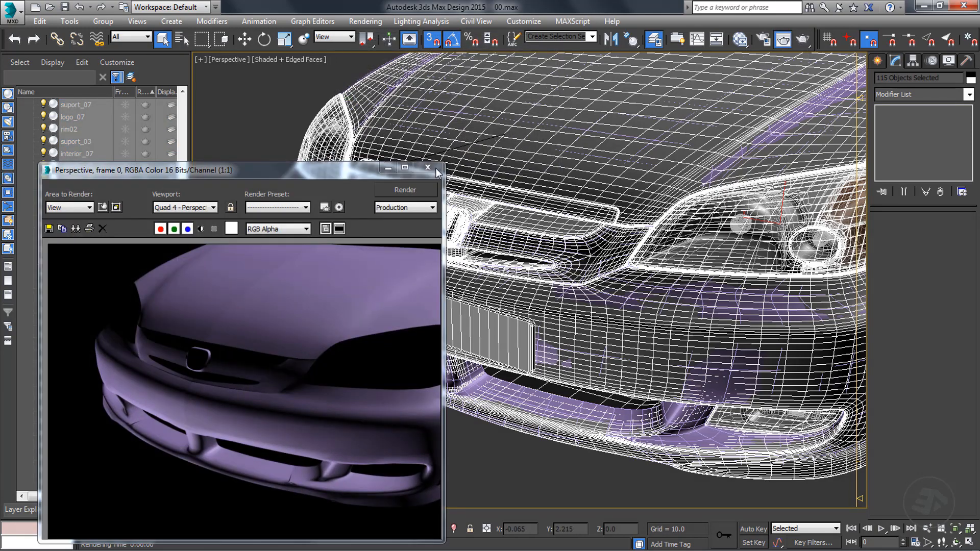
click(428, 167)
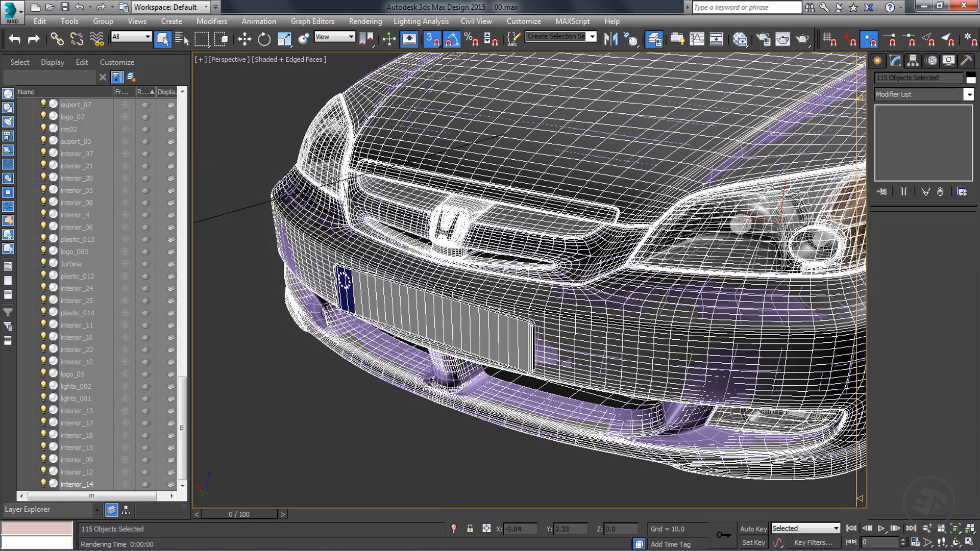
- Switch Renderable back on for the selected reference parts through the Layer Explorer's Render Properties and test-render the view
right_click(88, 194)
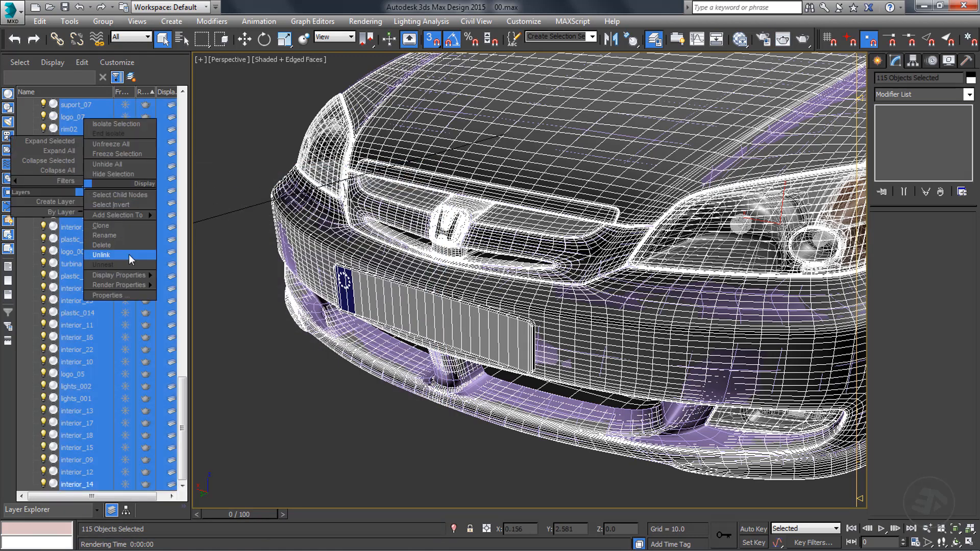
mouse_move(139, 286)
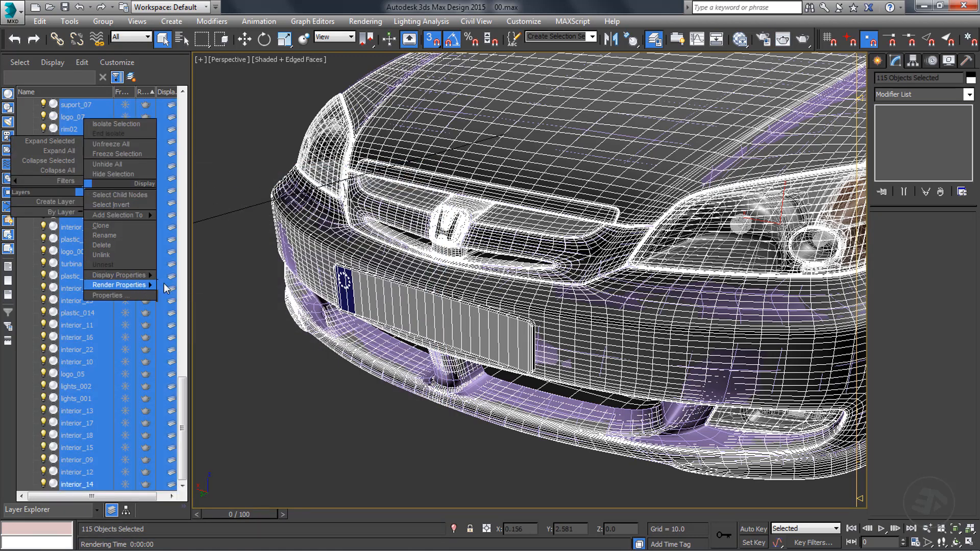
click(803, 39)
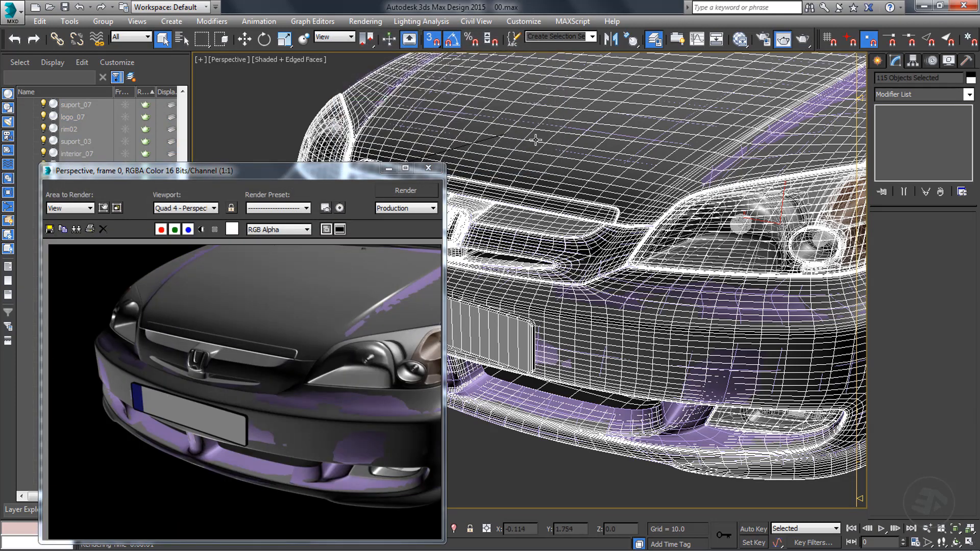
click(428, 168)
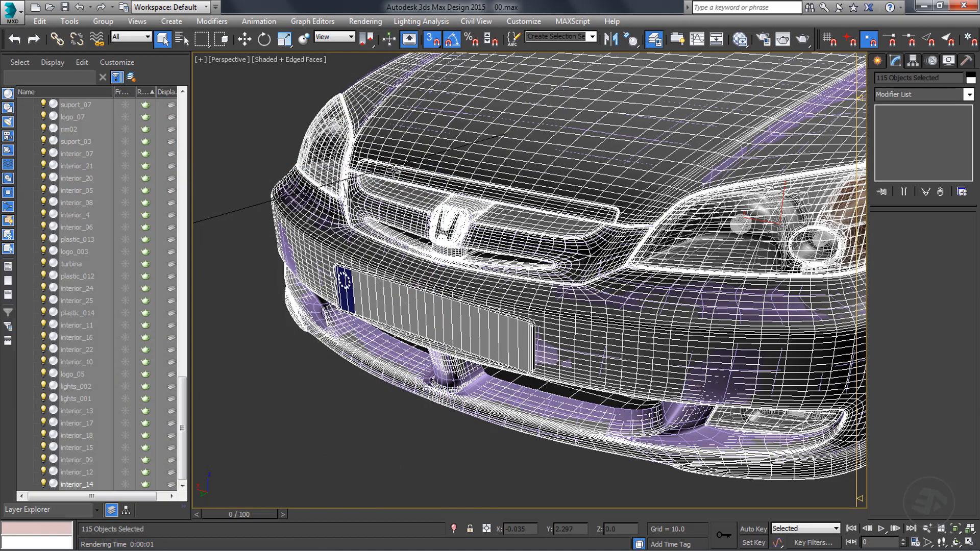
- Open the selected reference parts' Object Properties from the Layer Explorer, turn off Renderable, and test-render the perspective view
right_click(81, 216)
click(101, 320)
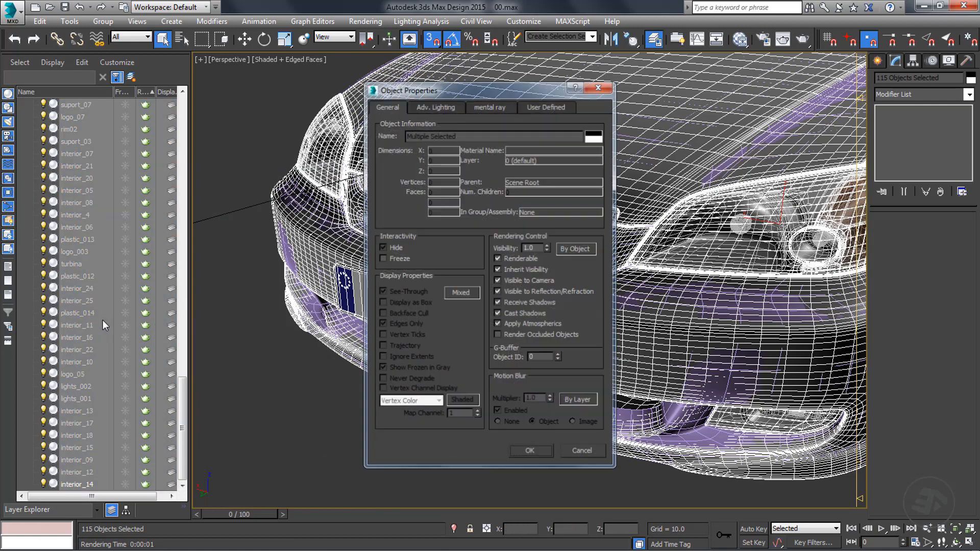
click(498, 258)
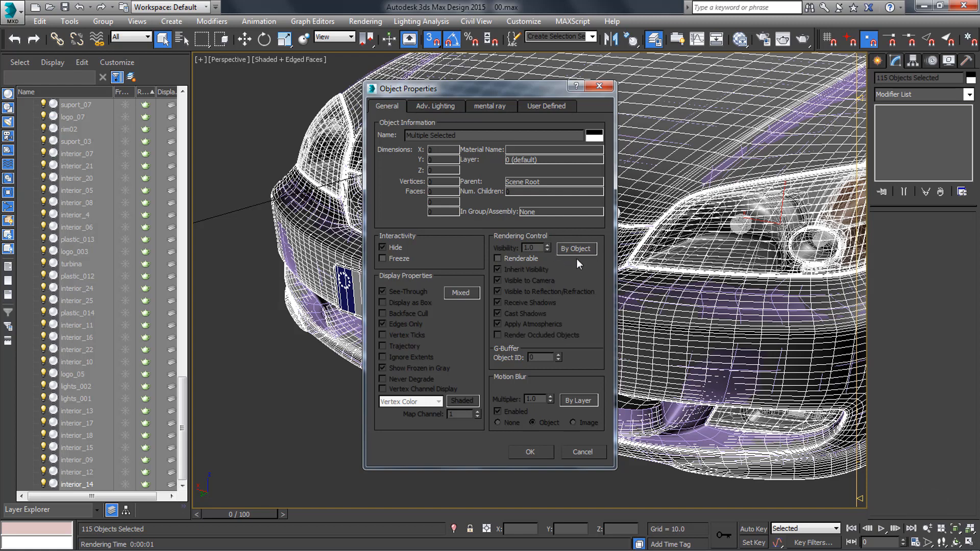
click(531, 451)
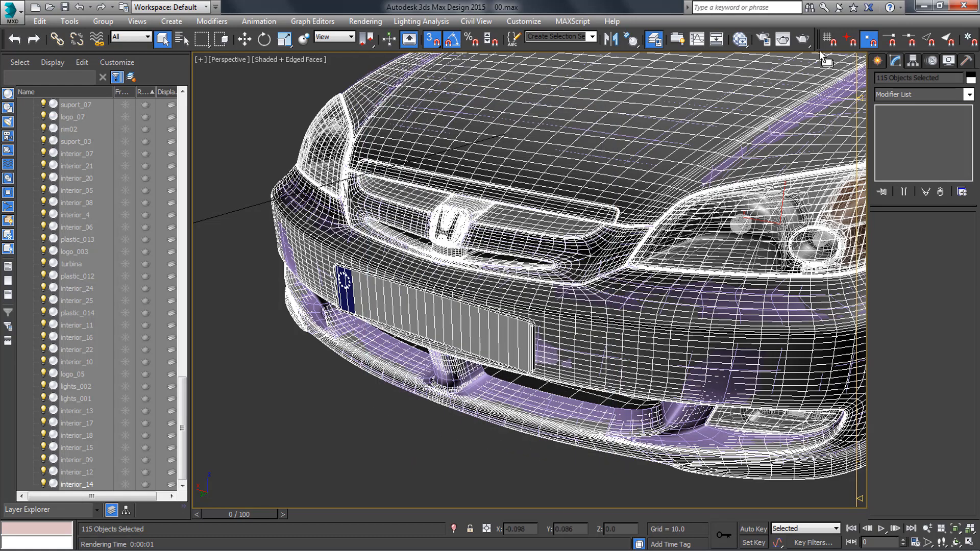
click(803, 39)
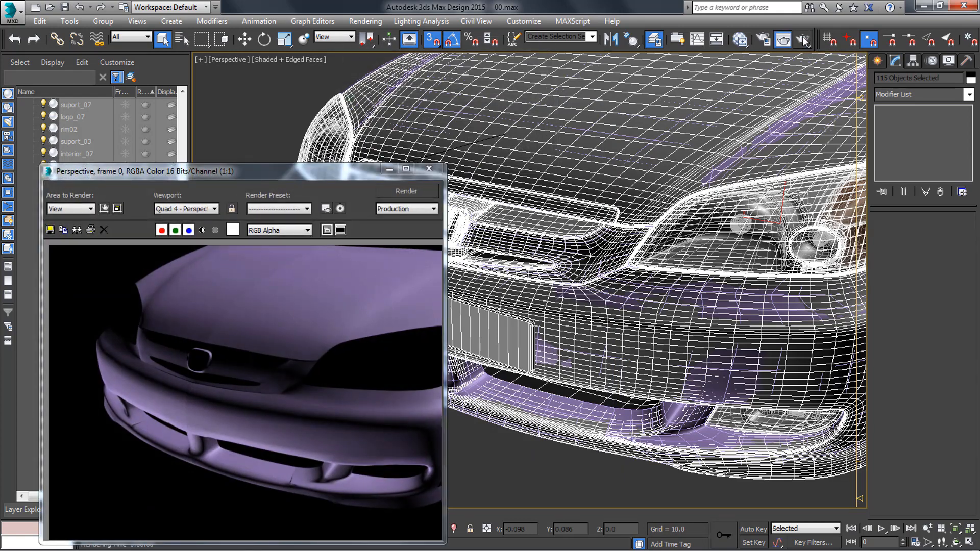